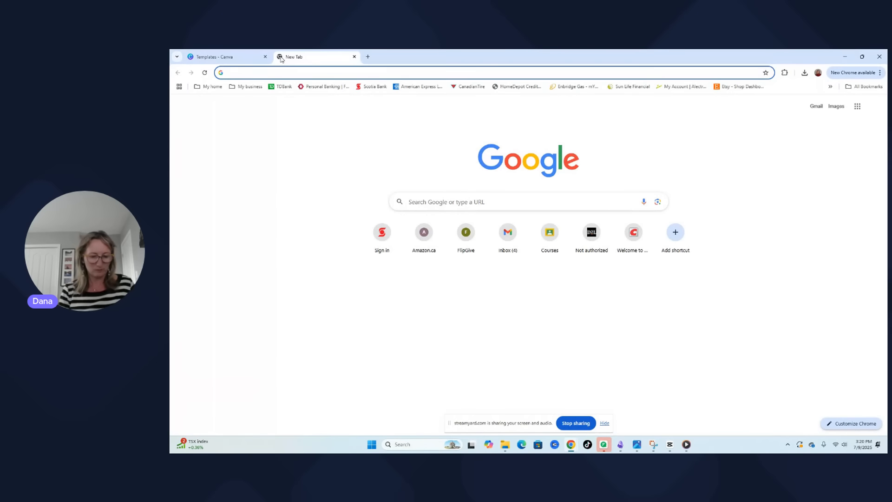
type("canva.com")
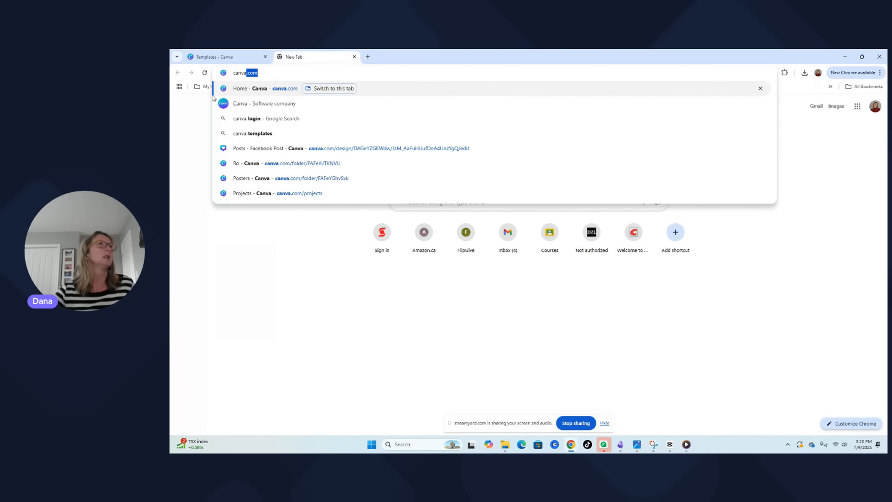
left_click(273, 92)
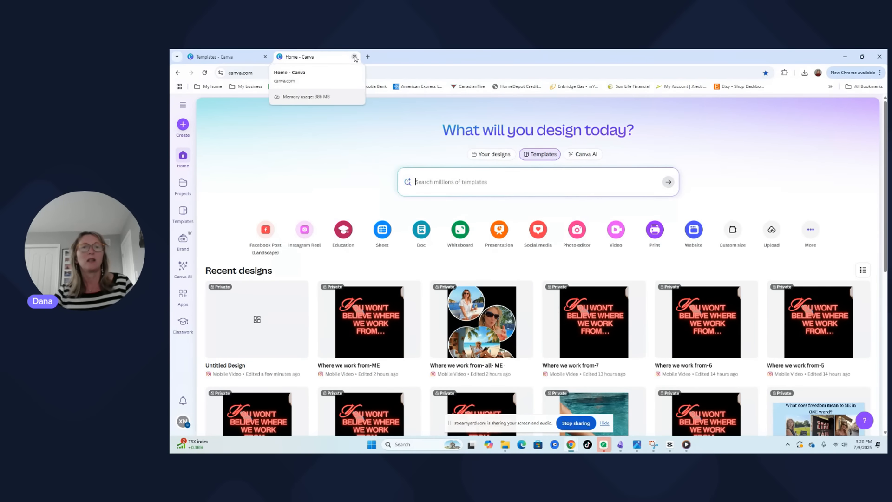
left_click(354, 57)
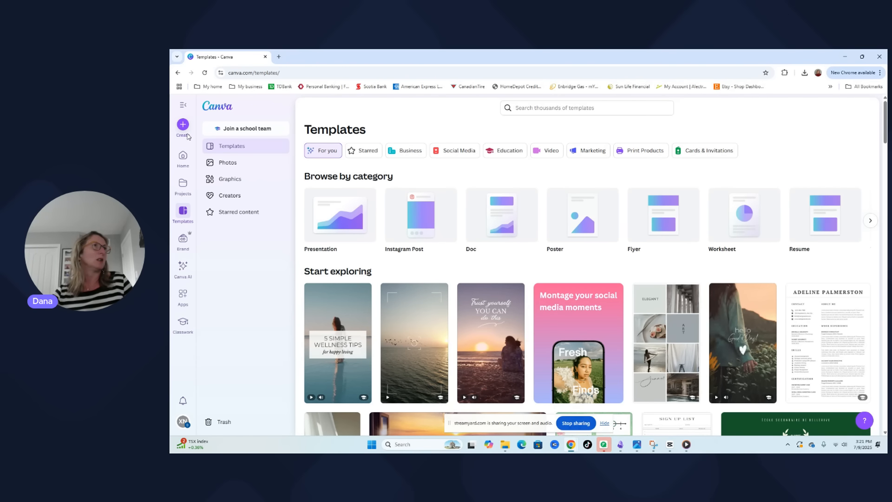
Create a new Instagram Reel design, finding the format by searching the design types for "reel"
left_click(183, 125)
type("reel")
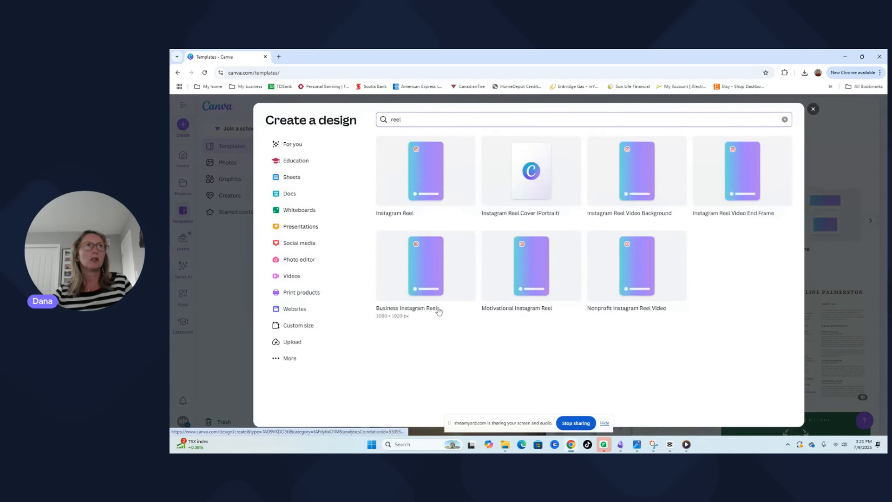
left_click_drag(419, 118, 377, 119)
type("reel")
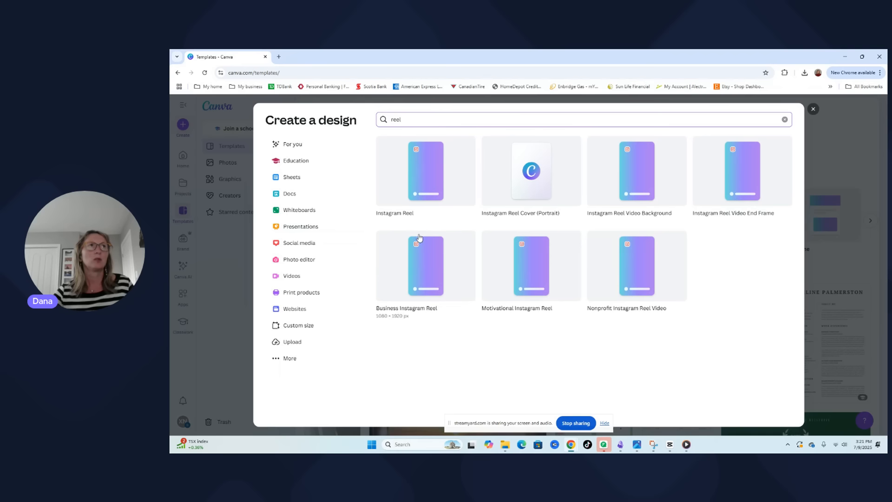
left_click(426, 176)
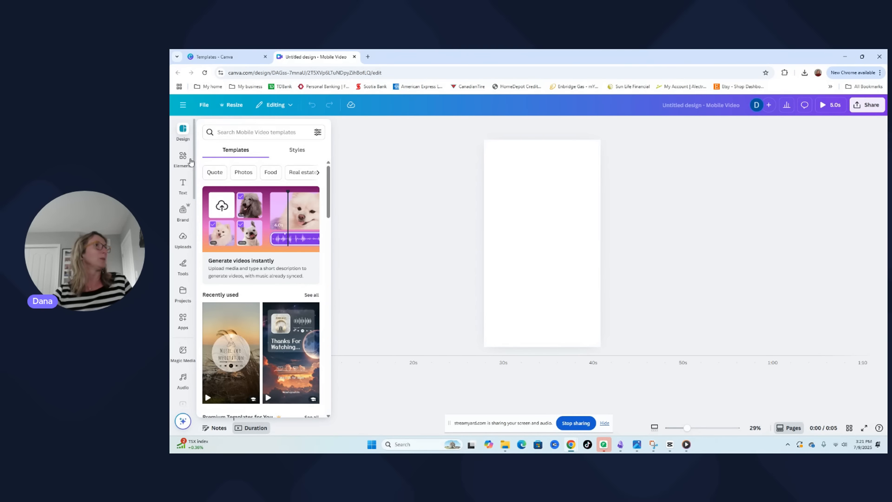
Search the mobile video templates for "travel" and apply the beach-themed "Exploring Together" page to the blank design
left_click(234, 132)
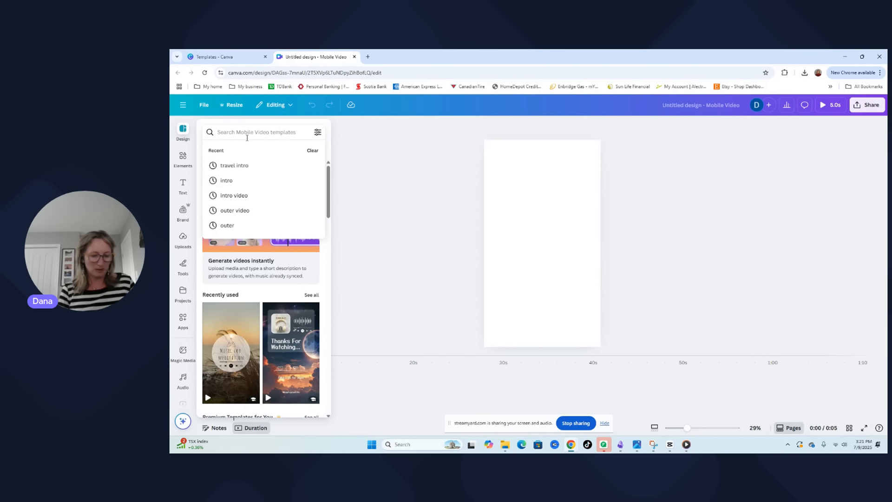
type("trael")
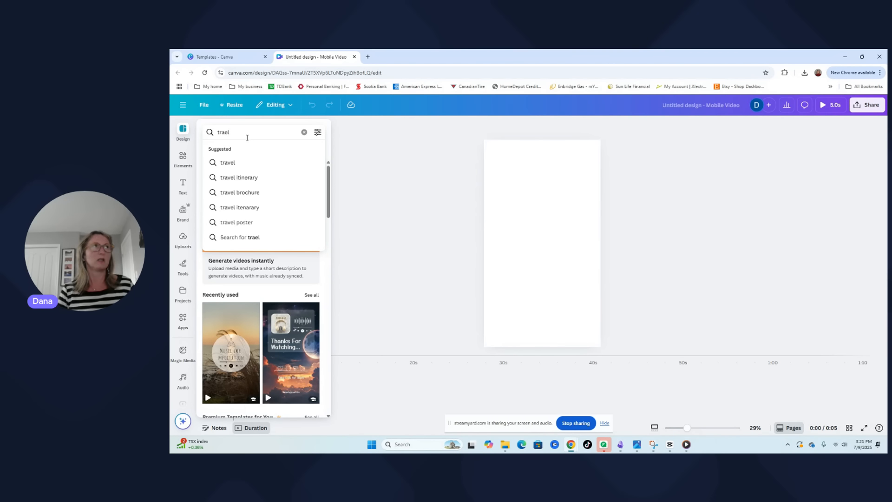
left_click(235, 162)
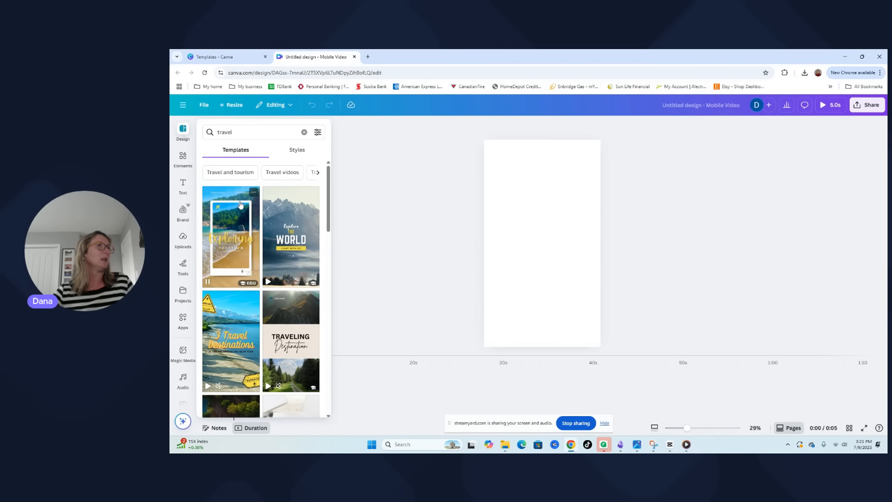
scroll(221, 245, "down", 10)
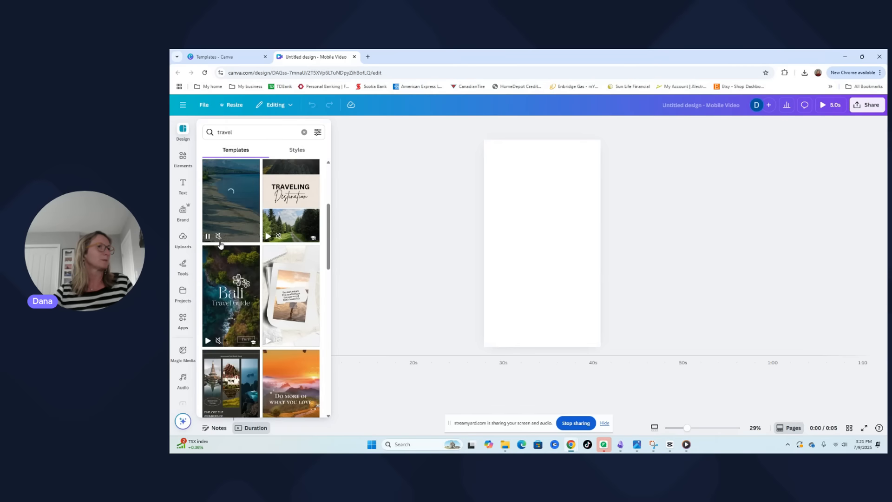
scroll(243, 332, "down", 10)
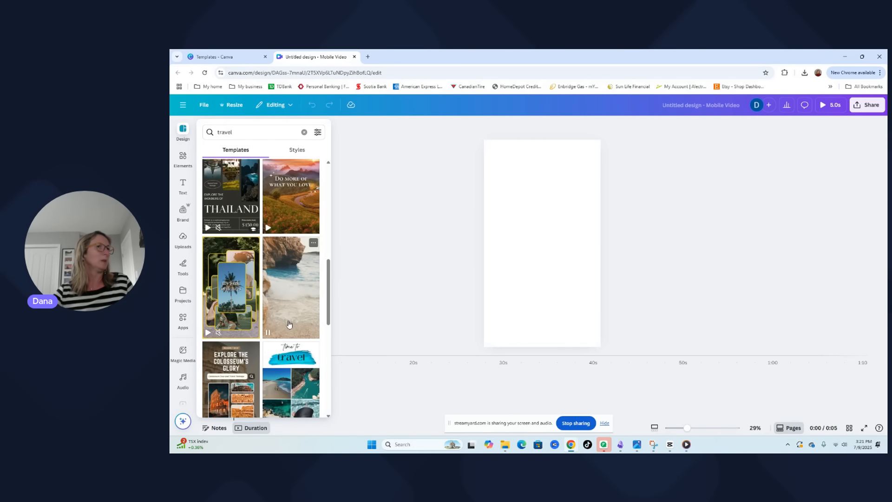
scroll(288, 324, "up", 20)
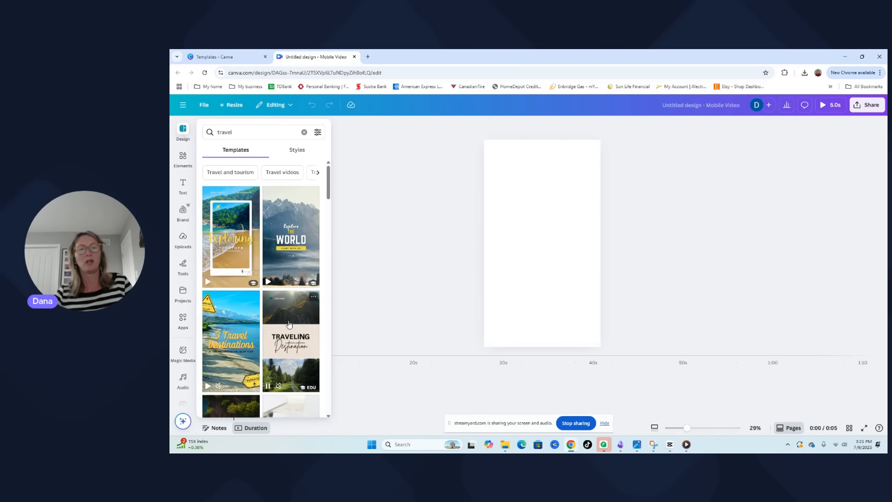
left_click(231, 238)
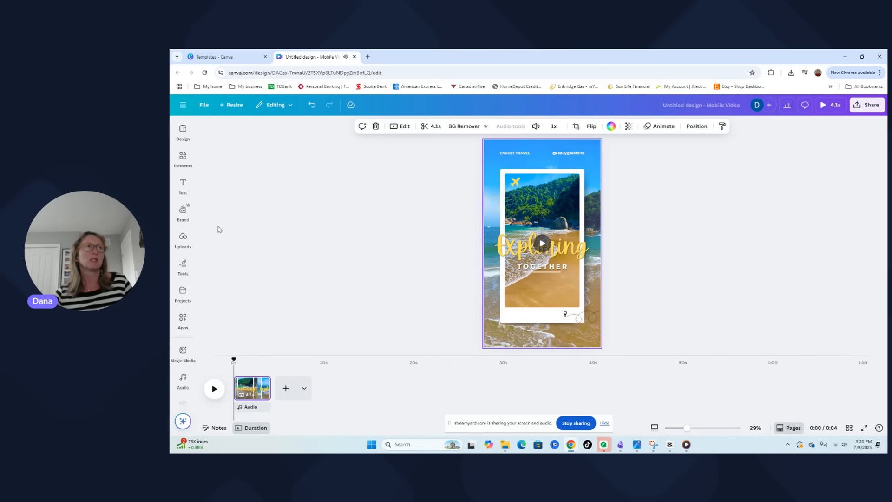
Return to the main mobile video template collection and look through the suggested templates
left_click(183, 156)
left_click(183, 131)
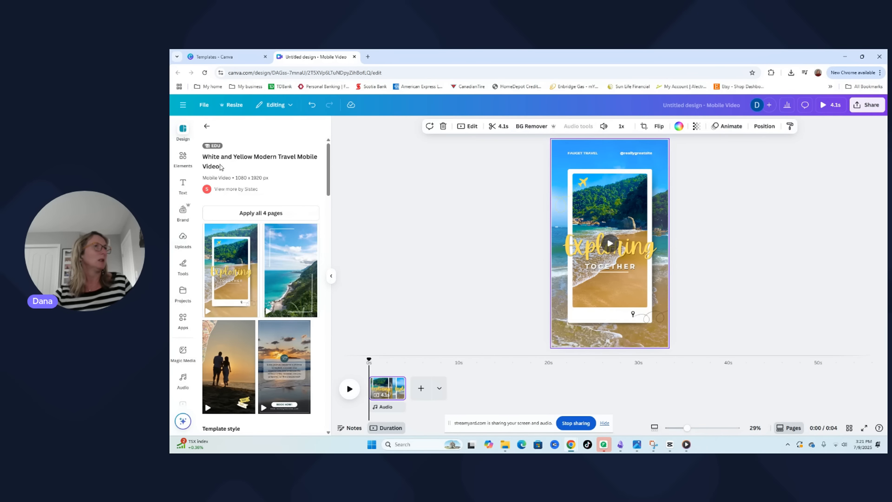
left_click(206, 129)
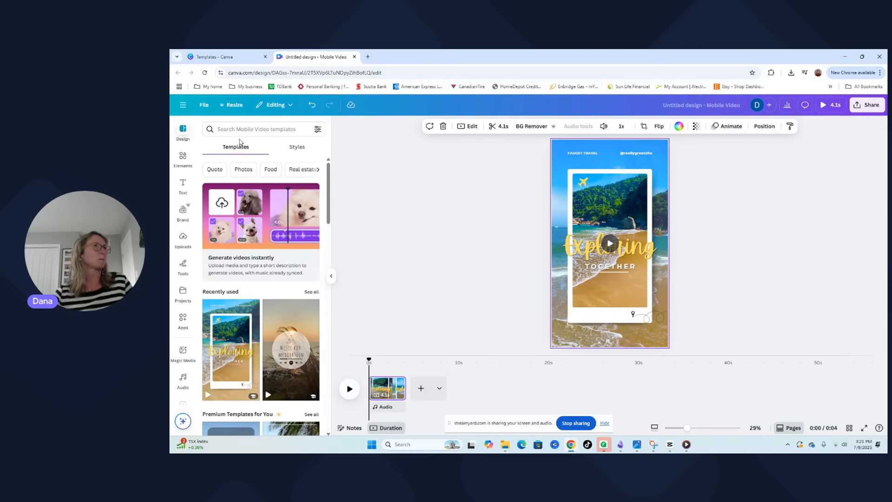
scroll(294, 334, "down", 1)
scroll(293, 335, "down", 10)
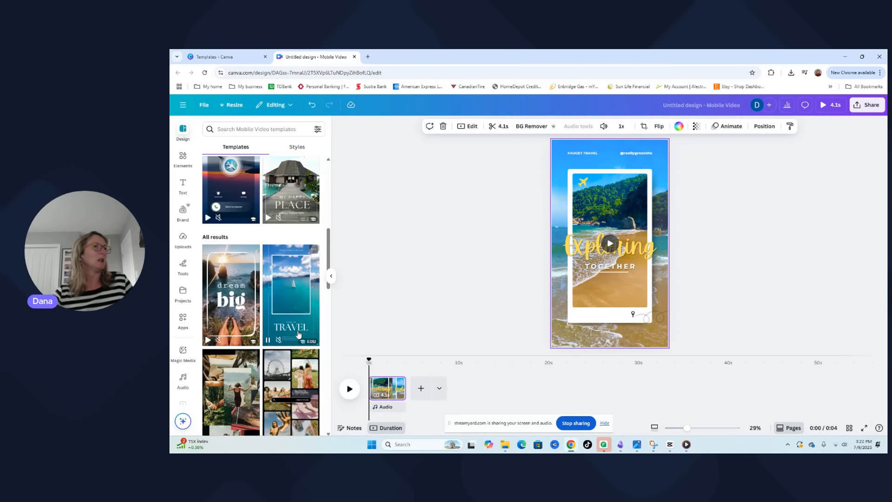
scroll(298, 334, "down", 3)
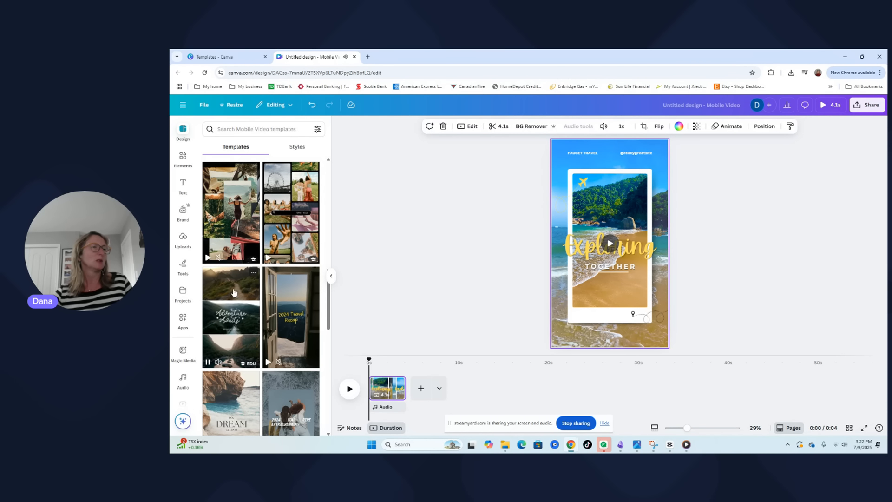
scroll(228, 325, "down", 3)
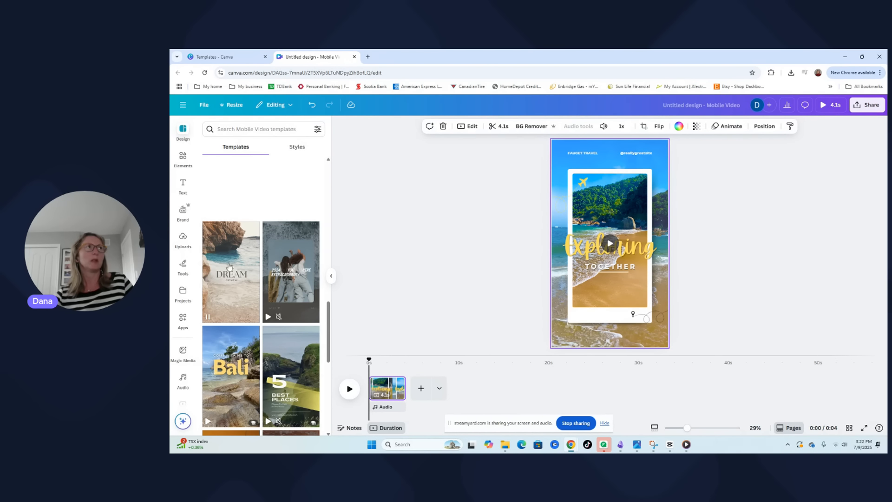
left_click_drag(329, 336, 339, 169)
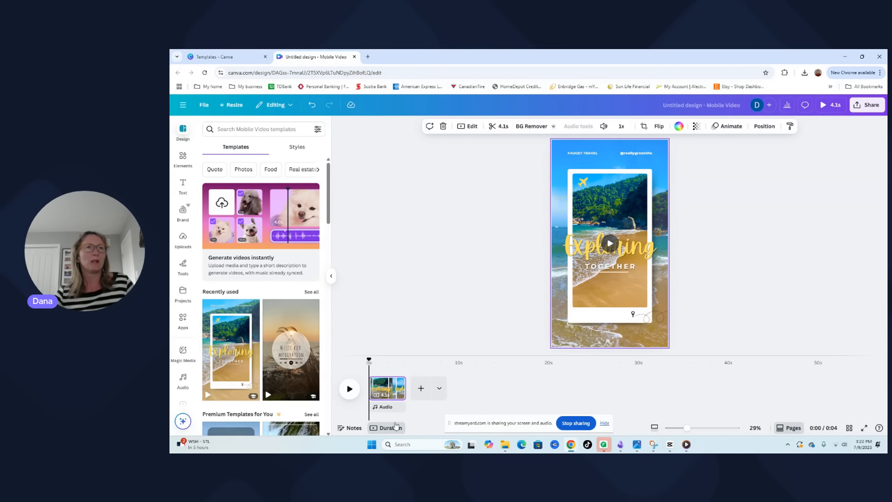
Delete the "Exploring Together" template page from the timeline
left_click(397, 383)
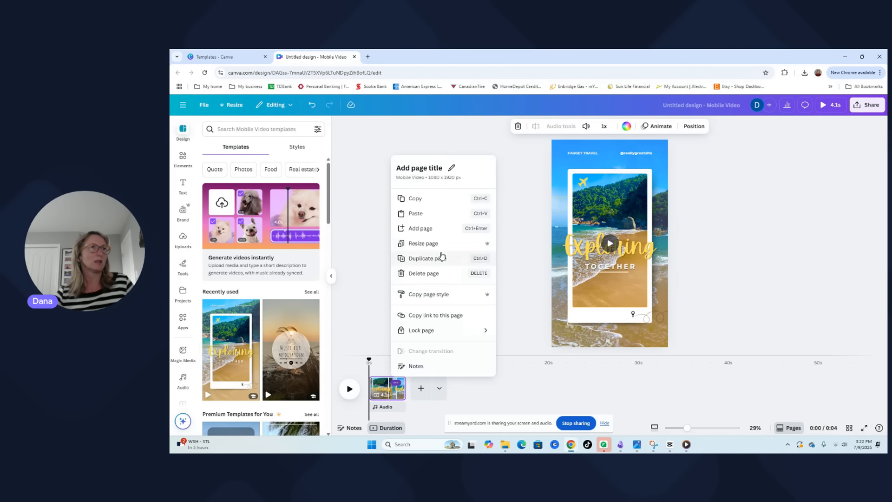
left_click(421, 274)
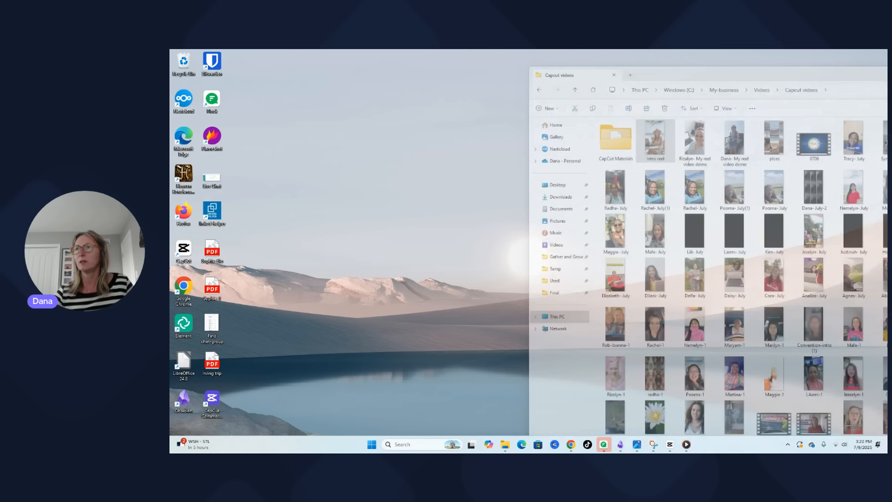
Add the "Intro reel" video from the Capcut videos folder to the empty page and put the file window away
left_click(505, 409)
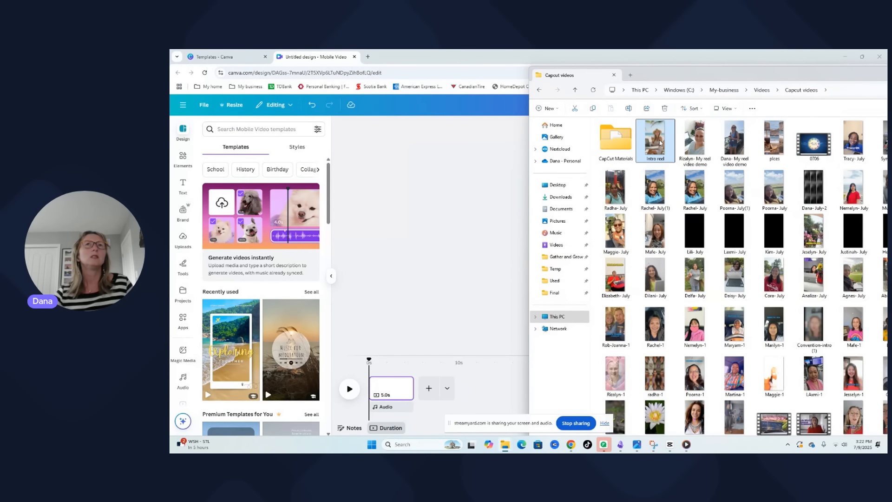
left_click_drag(660, 142, 397, 396)
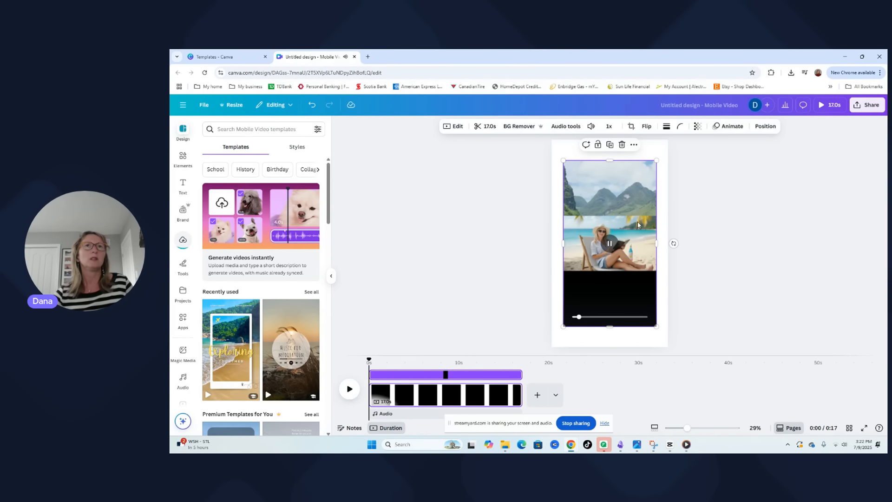
left_click(505, 445)
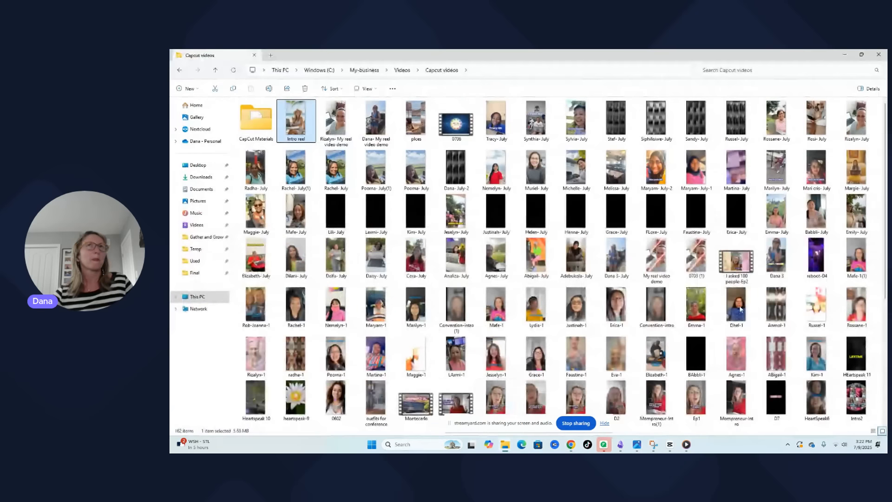
left_click(845, 54)
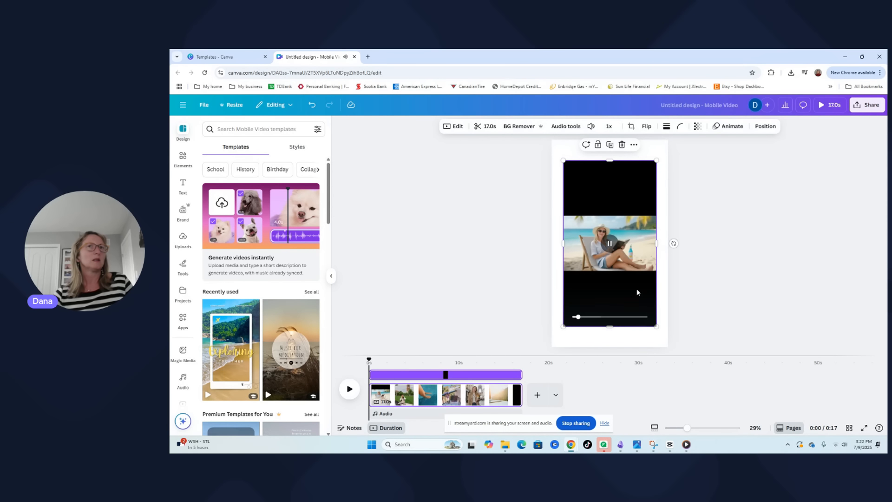
Set the inserted reel video as the page background and preview its opening seconds
left_click(628, 297)
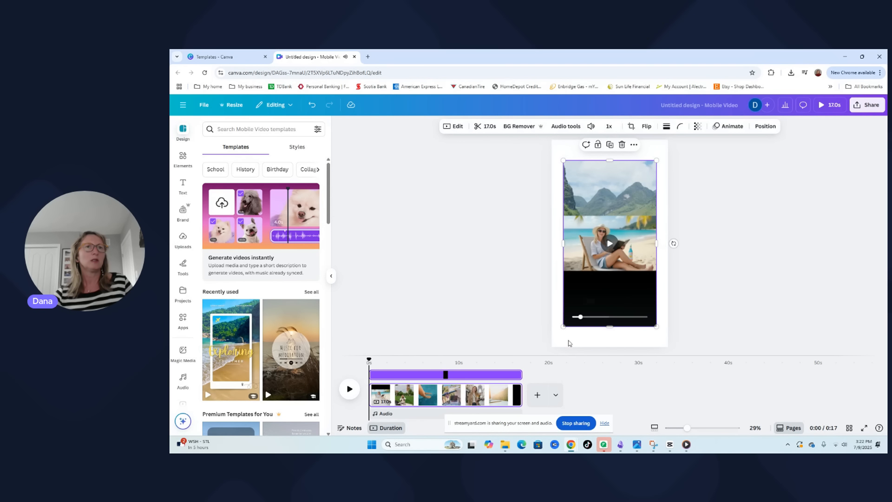
right_click(612, 298)
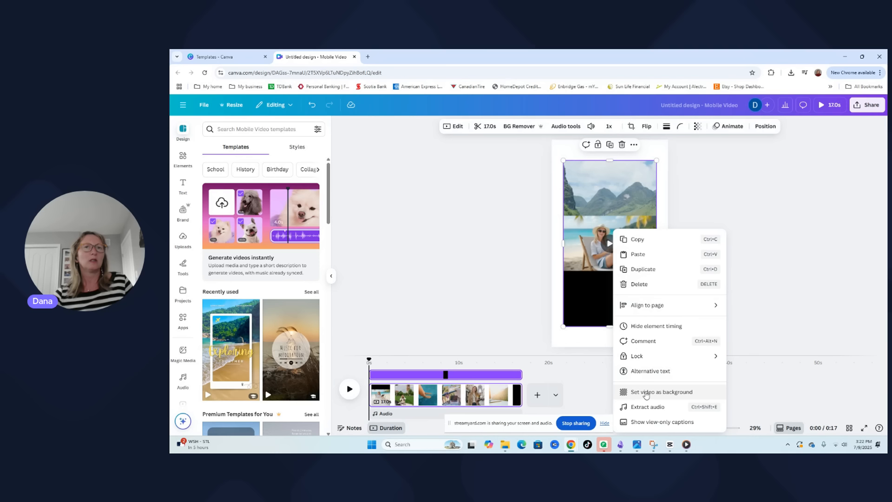
right_click(583, 316)
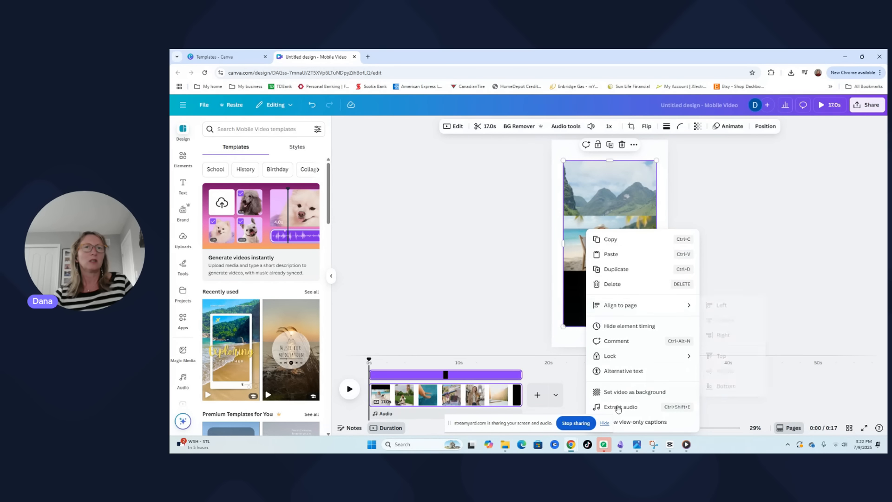
left_click(613, 393)
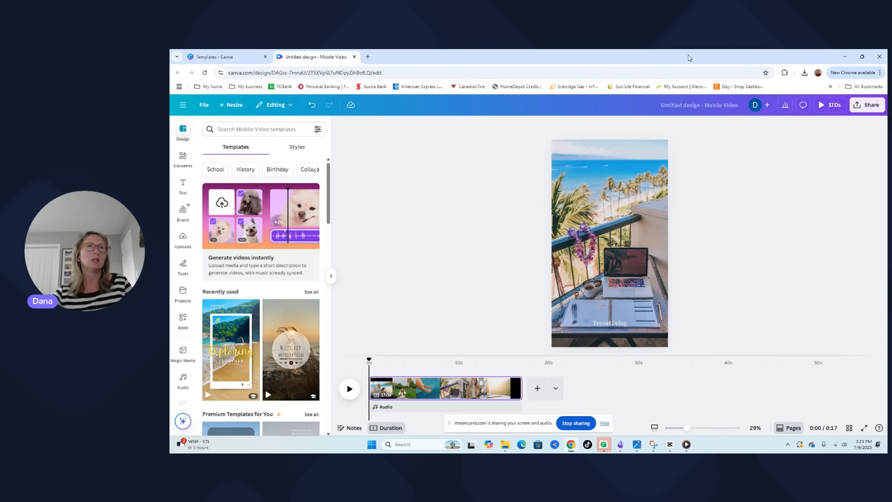
left_click(349, 389)
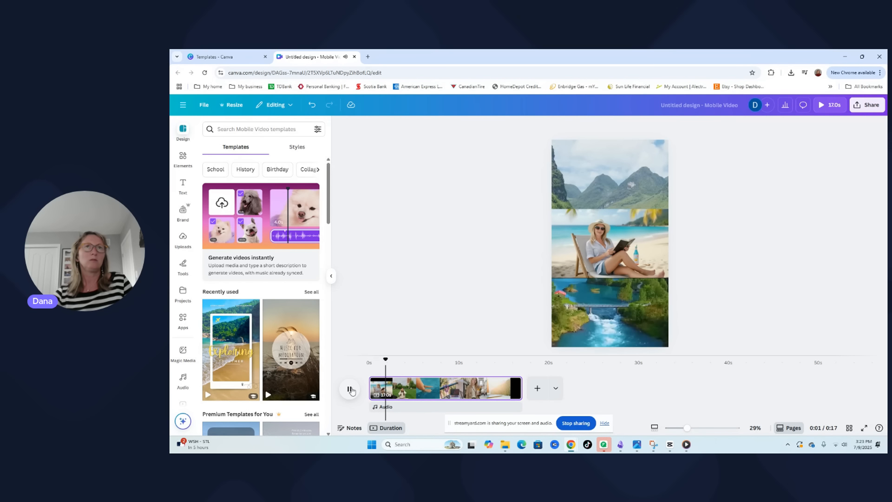
key("space")
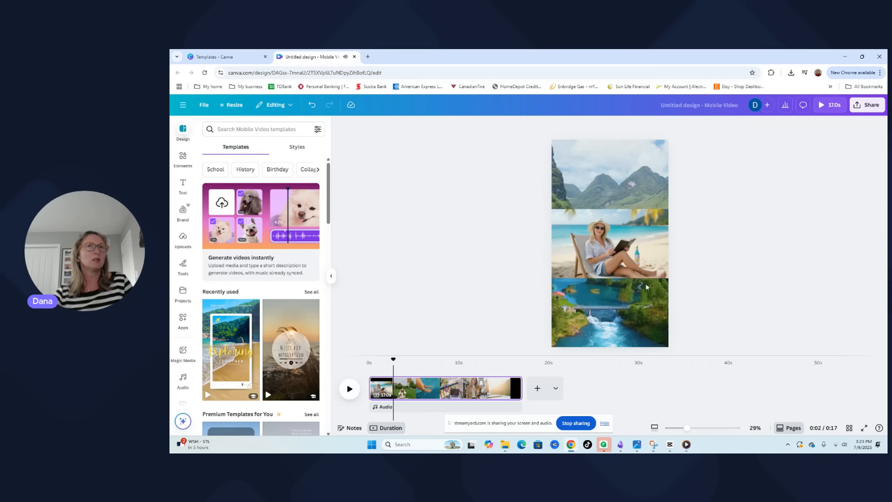
Search the mobile video templates for "travel intro"
scroll(237, 363, "down", 4)
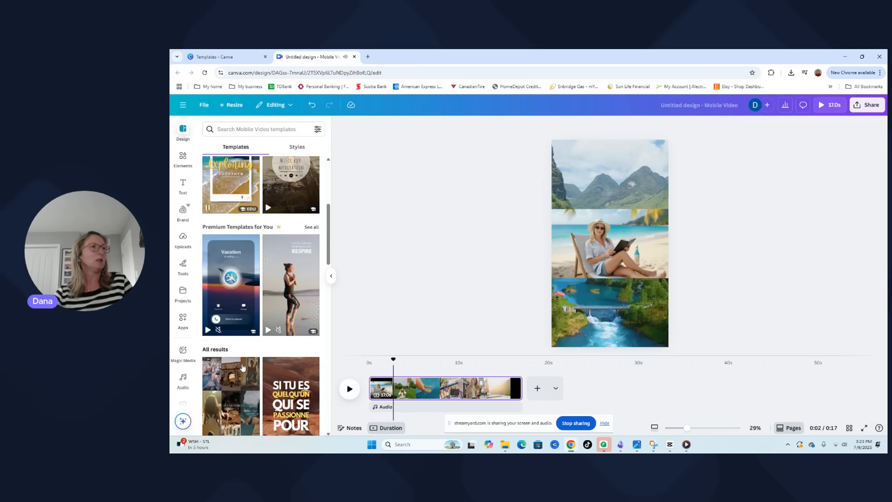
scroll(242, 368, "up", 4)
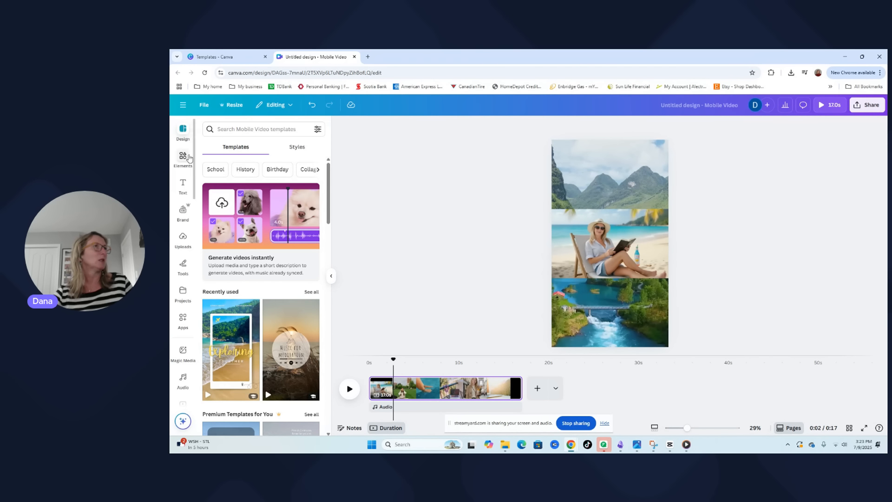
left_click(250, 130)
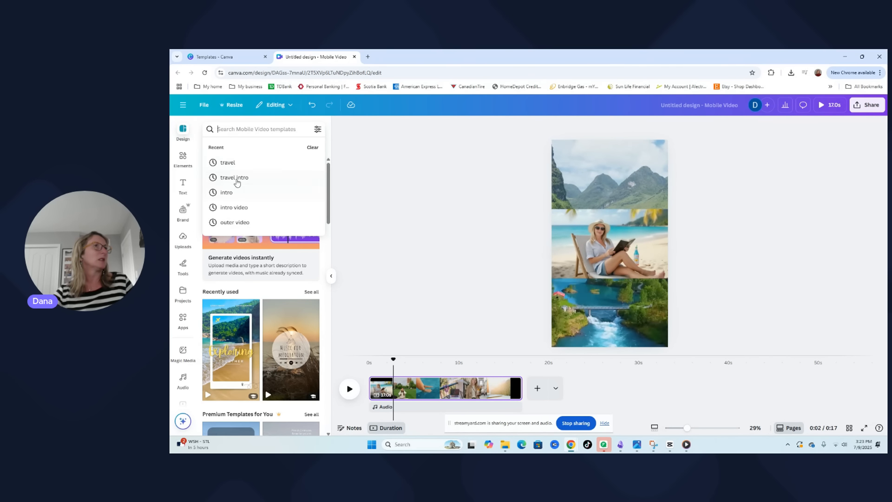
left_click(285, 183)
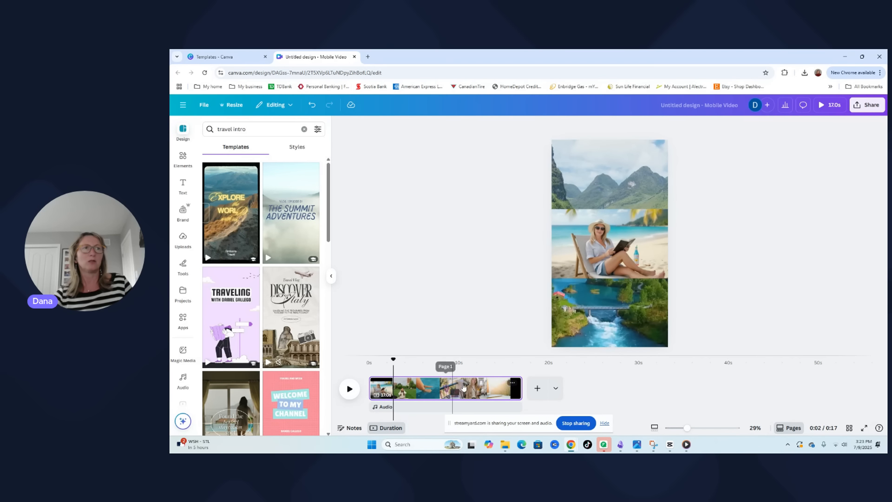
Add a new page after the reel and apply the "Explore the World with us" travel template to it, leaving the reel page intact
left_click(228, 235)
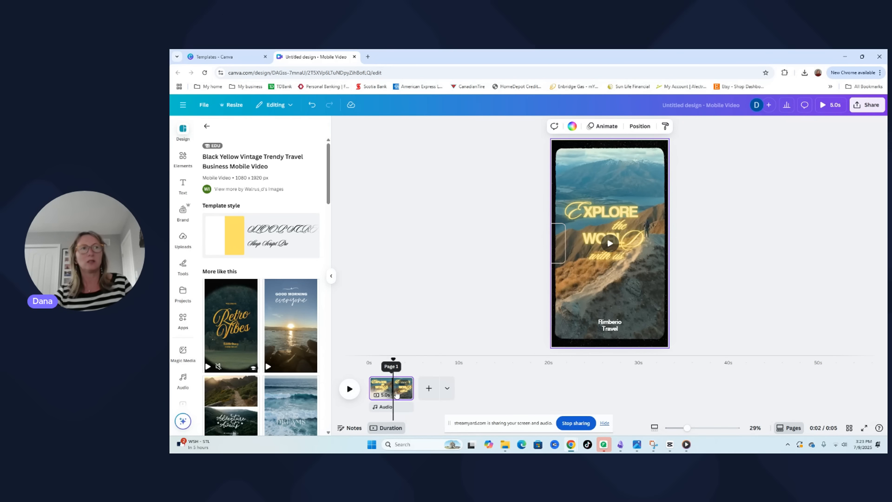
left_click(312, 105)
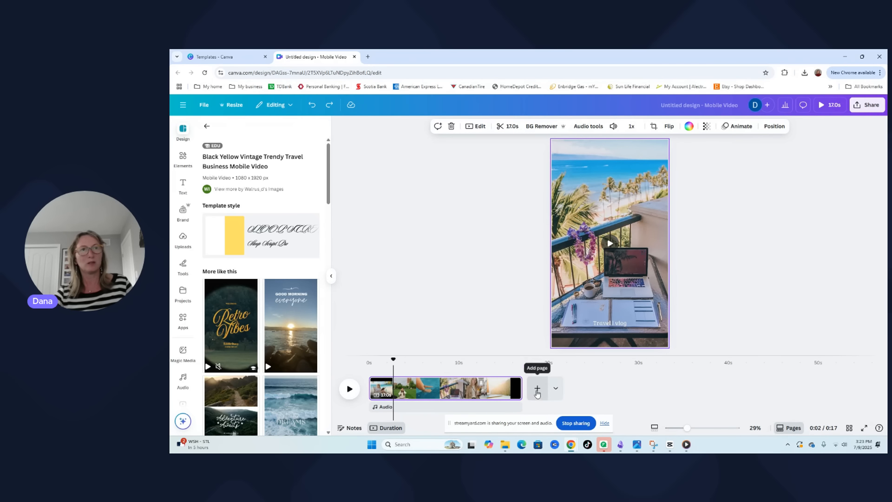
left_click(538, 388)
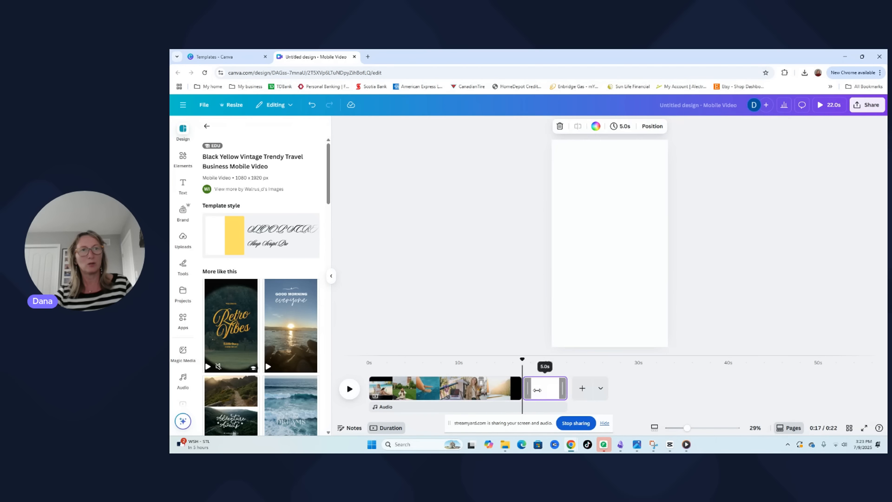
left_click(206, 126)
left_click(238, 343)
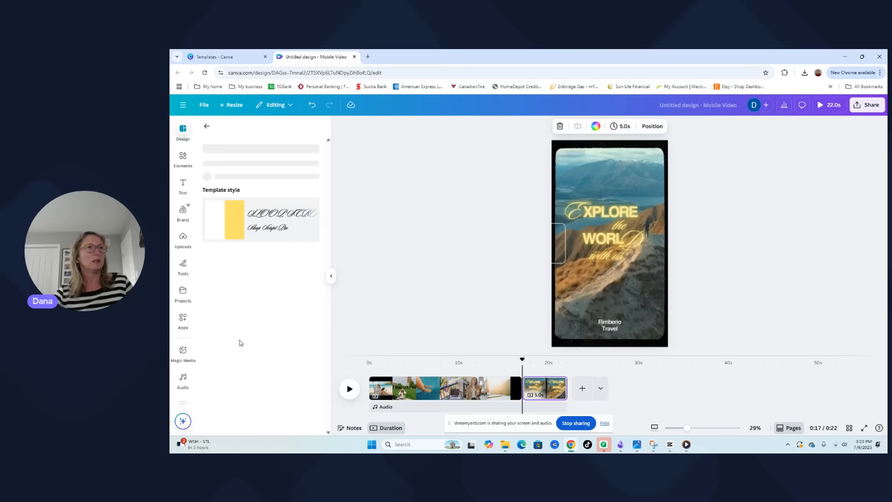
left_click(718, 339)
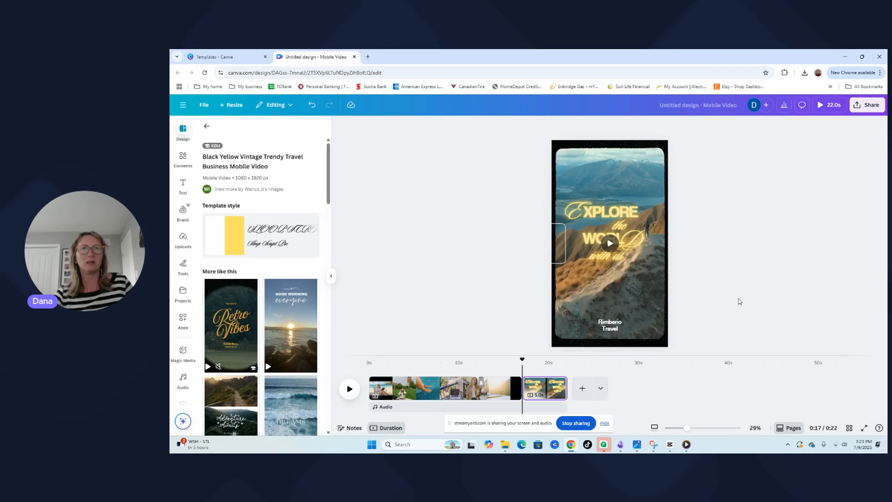
left_click_drag(523, 359, 522, 378)
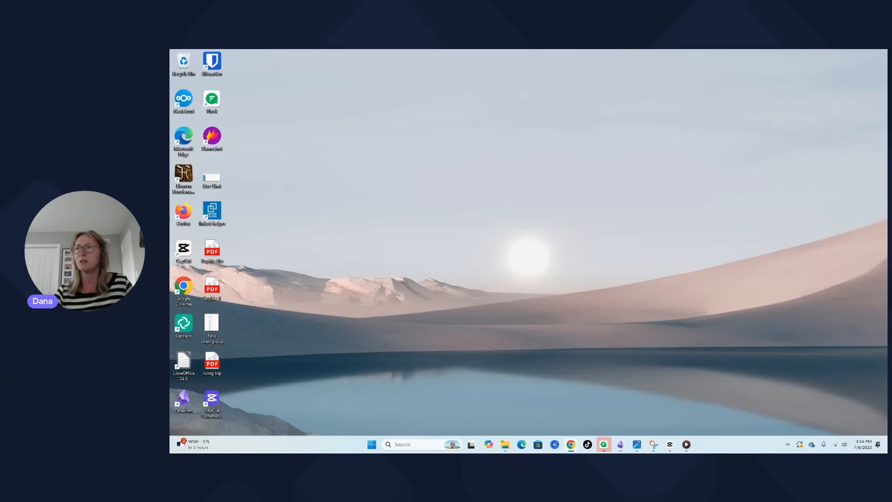
Insert the clip of the woman in sunglasses from the Capcut videos folder on a page after the template and set it as background
key("alt+Tab")
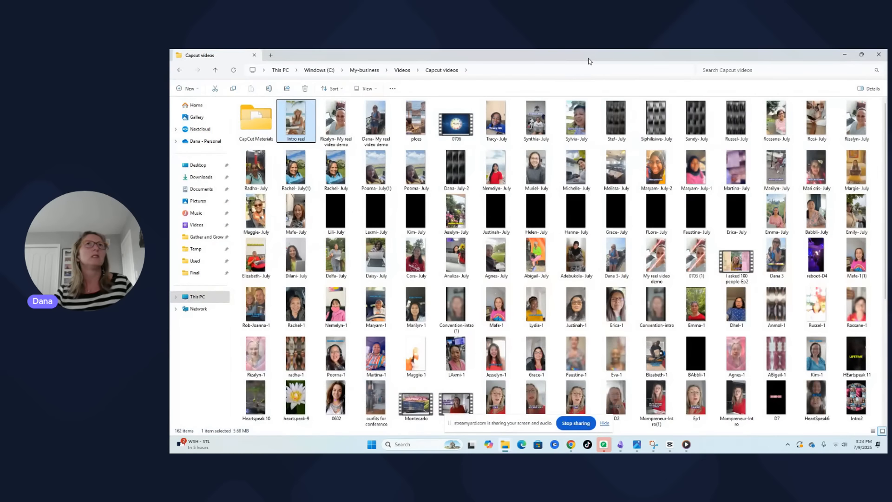
left_click_drag(590, 62, 887, 108)
left_click_drag(886, 302, 589, 393)
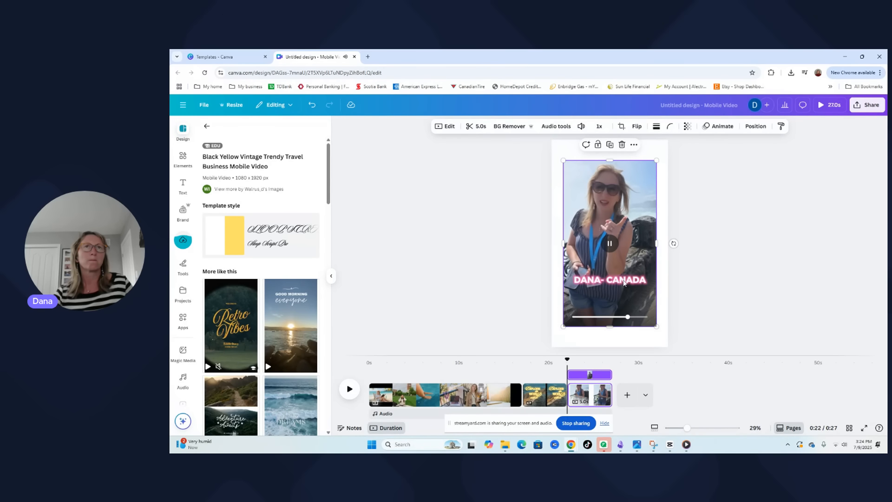
left_click(623, 280)
right_click(622, 302)
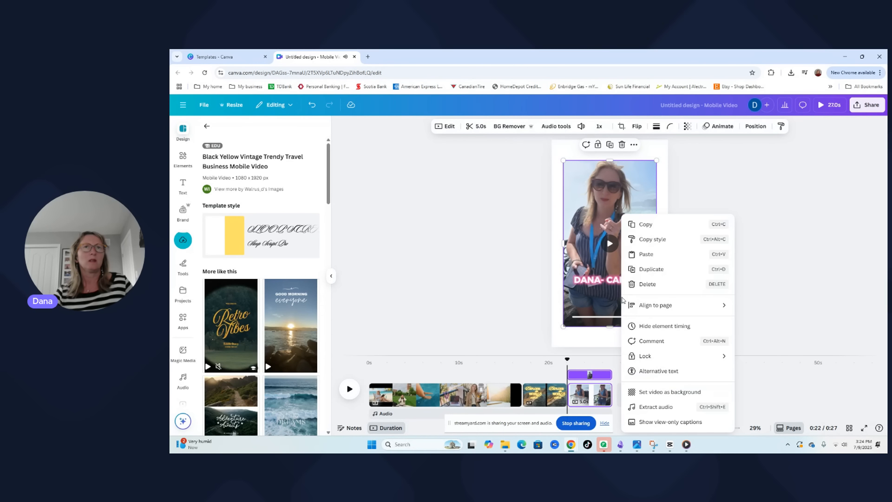
left_click(661, 395)
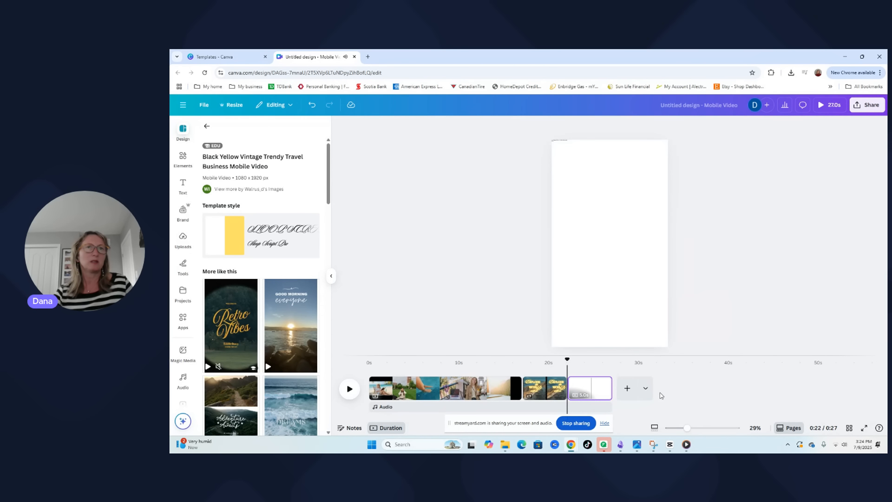
left_click(600, 335)
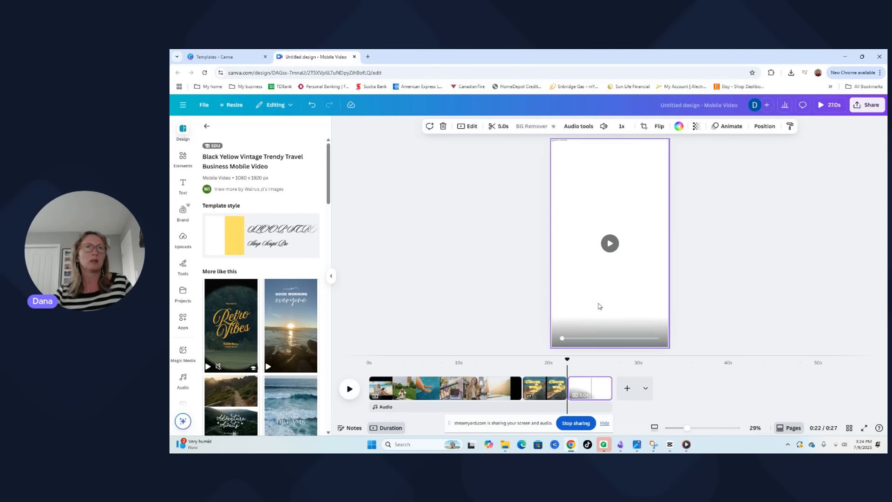
Add another page at the end, insert the clip of the woman with a headband and laptop, and set it as the page background
left_click(182, 241)
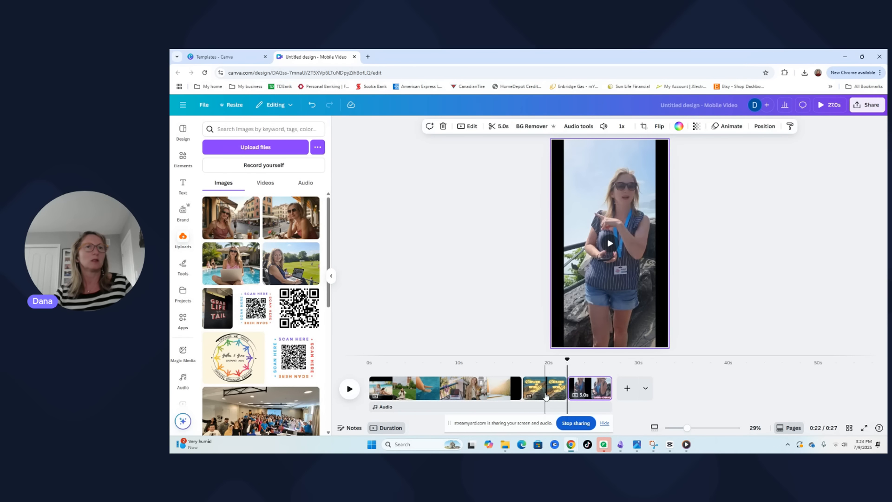
left_click(546, 392)
left_click(627, 388)
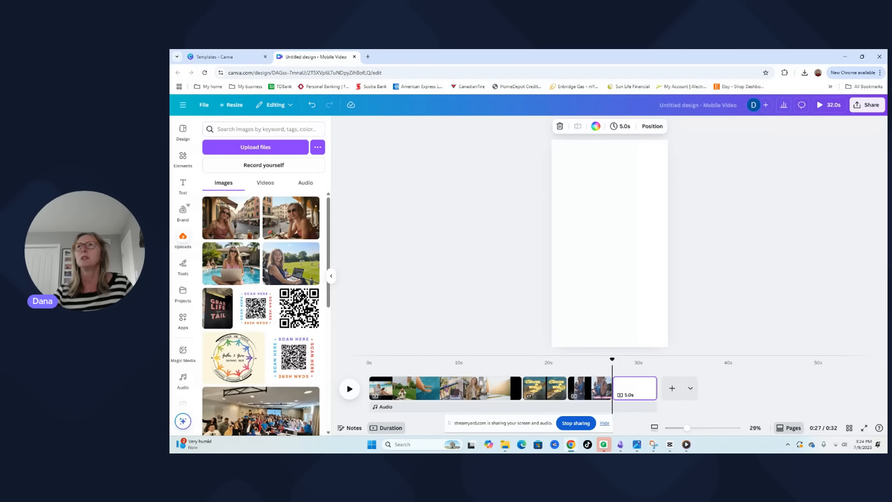
left_click_drag(651, 337, 638, 391)
right_click(608, 301)
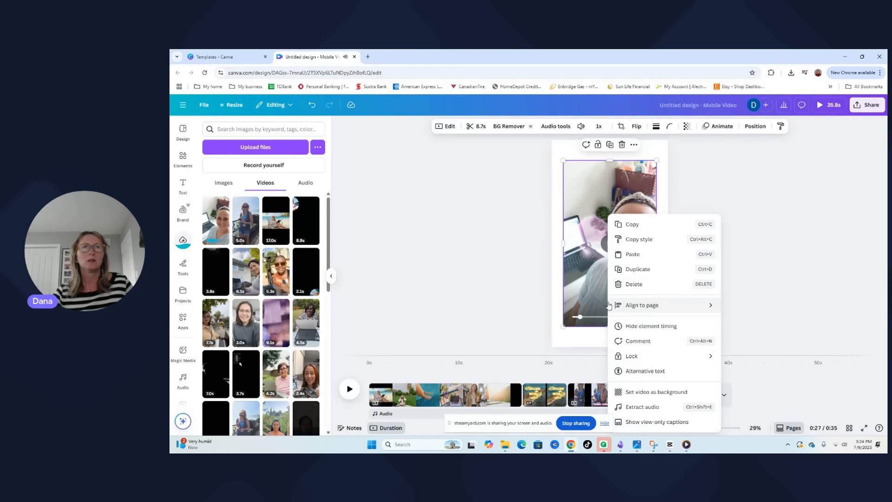
left_click(658, 392)
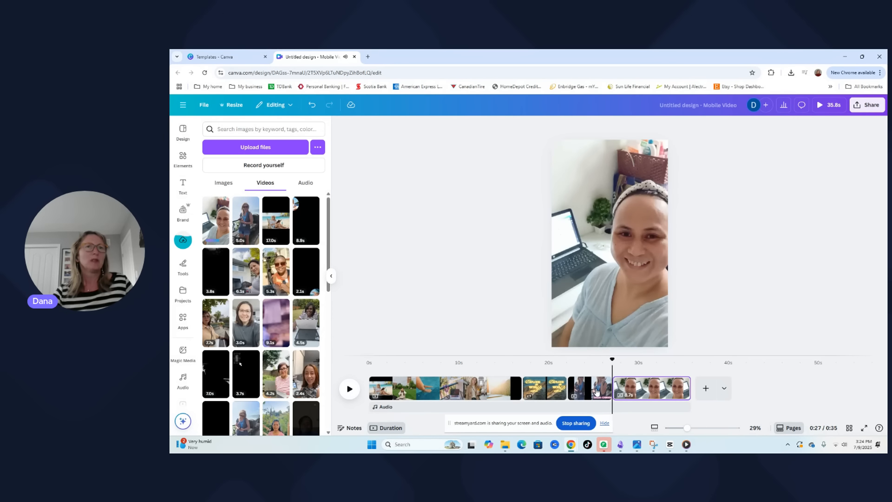
Reorder the timeline so both clips of the women come before the "Explore the World" template page
left_click_drag(593, 389, 519, 390)
left_click_drag(664, 398, 604, 393)
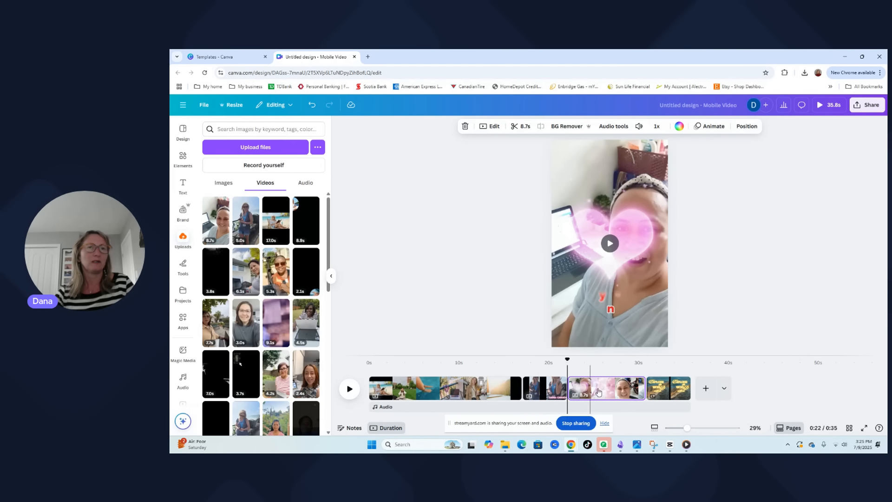
Group the separate "E" and "XPLORE" text pieces on the travel template page
left_click(665, 390)
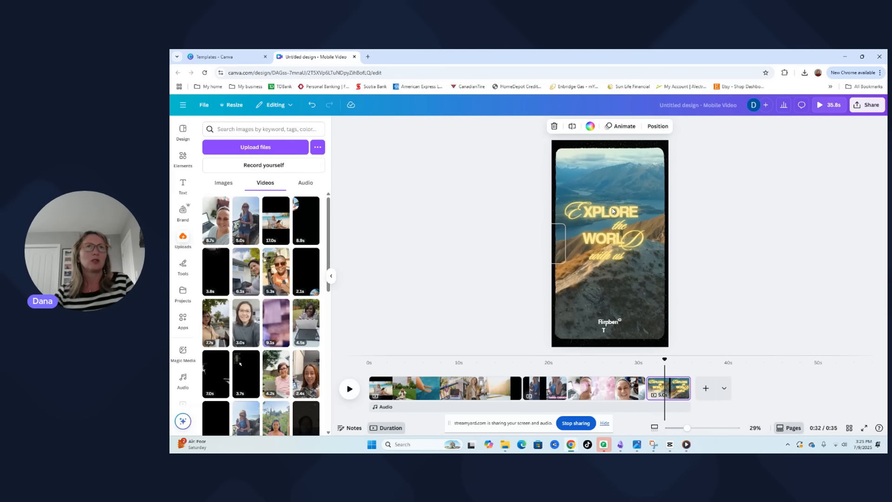
left_click(617, 225)
left_click(577, 212)
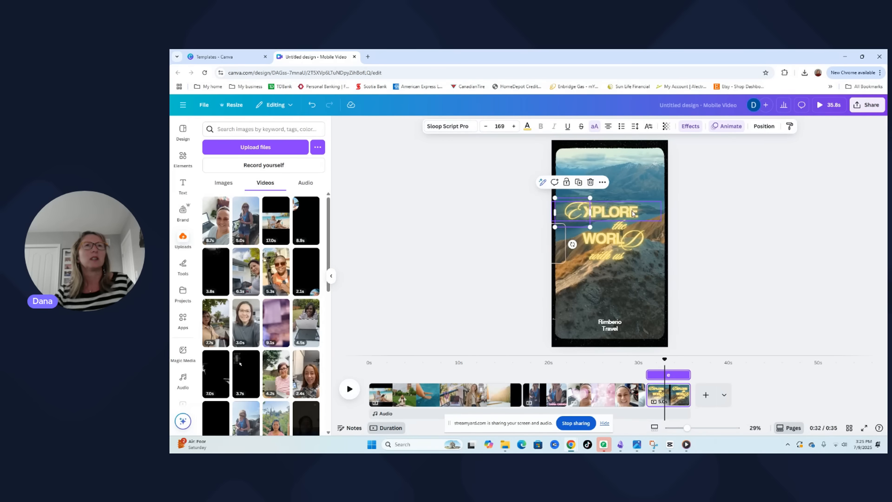
left_click(590, 215, "shift")
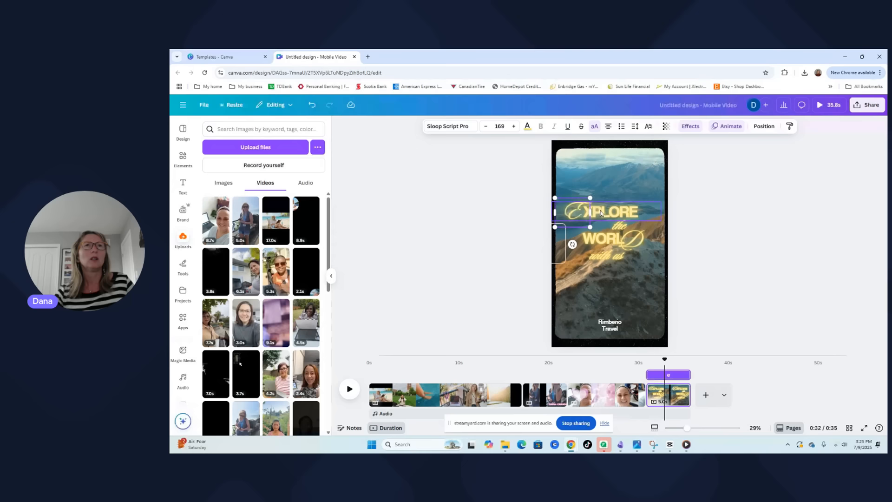
left_click(570, 216)
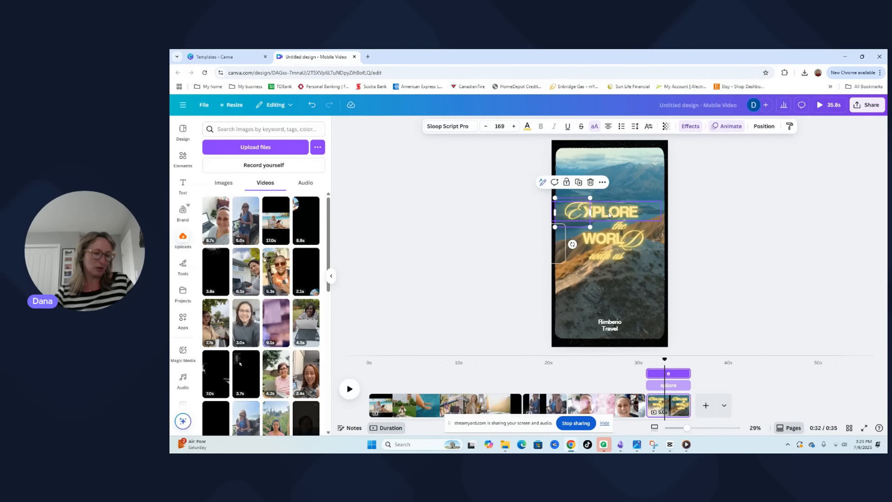
left_click(617, 215, "shift")
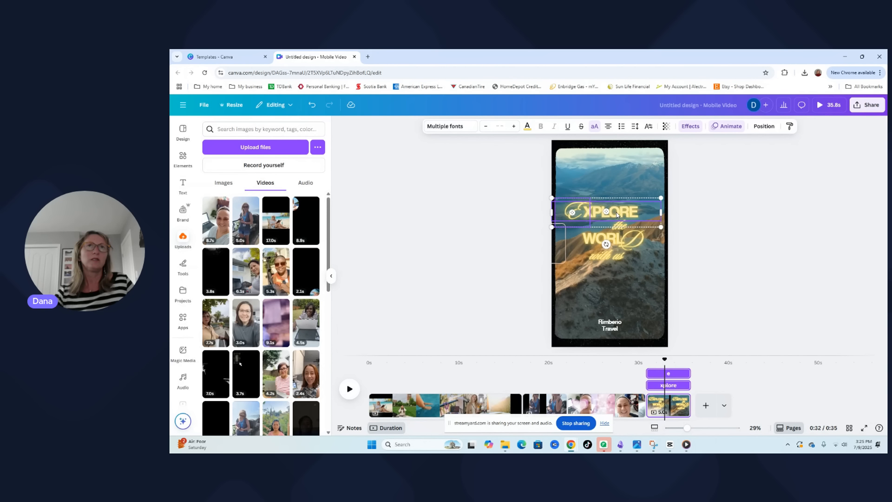
left_click(743, 239)
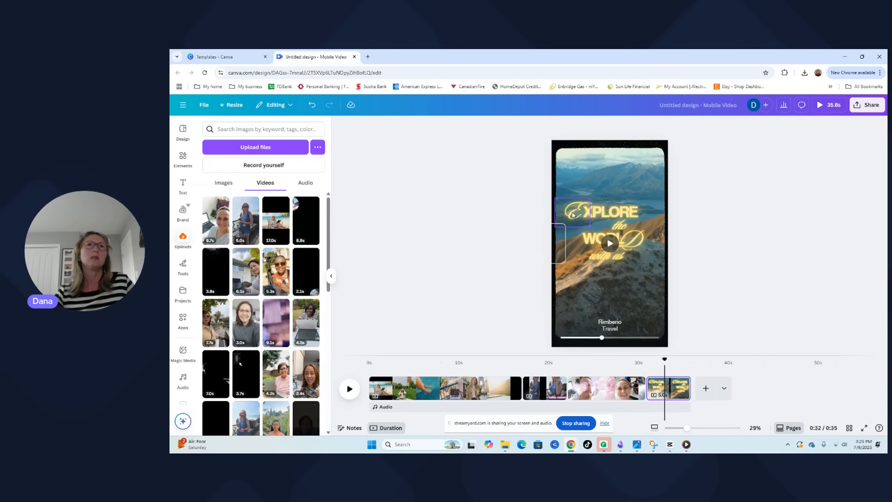
left_click(574, 212)
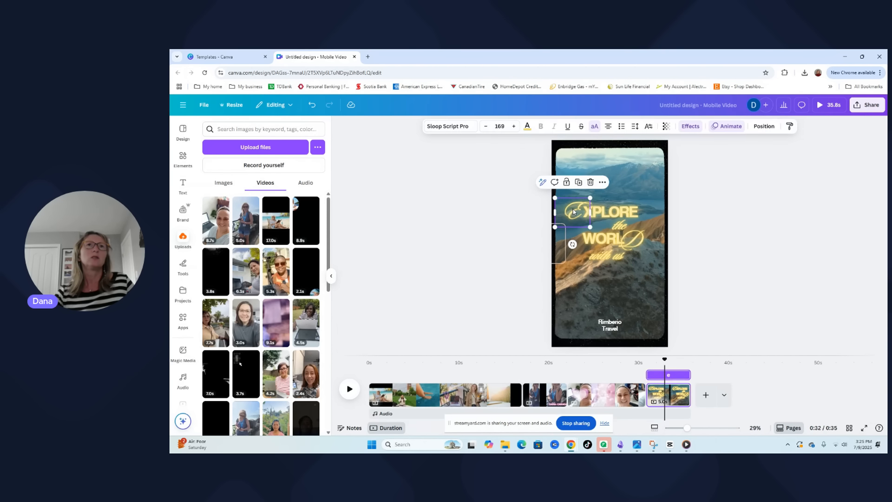
left_click(631, 213, "shift")
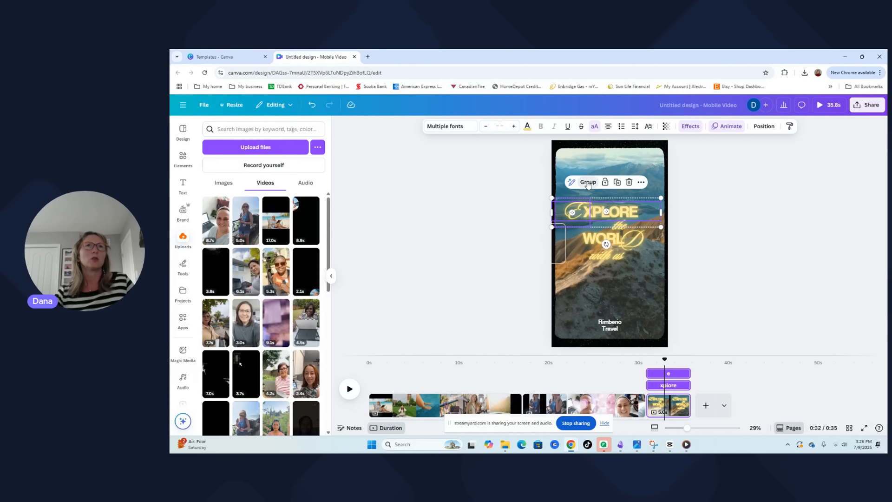
left_click(588, 182)
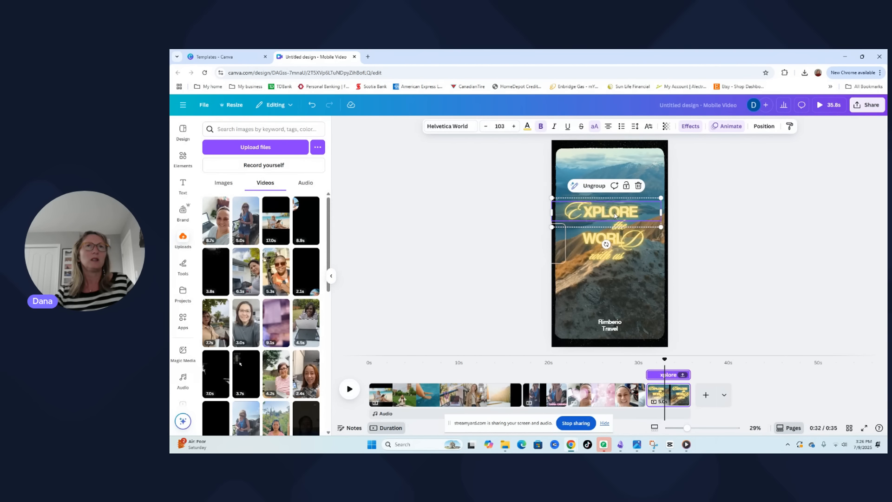
Move the grouped "EXPLORE" title up, clear of the text below it, and copy the group
left_click_drag(614, 215, 614, 193)
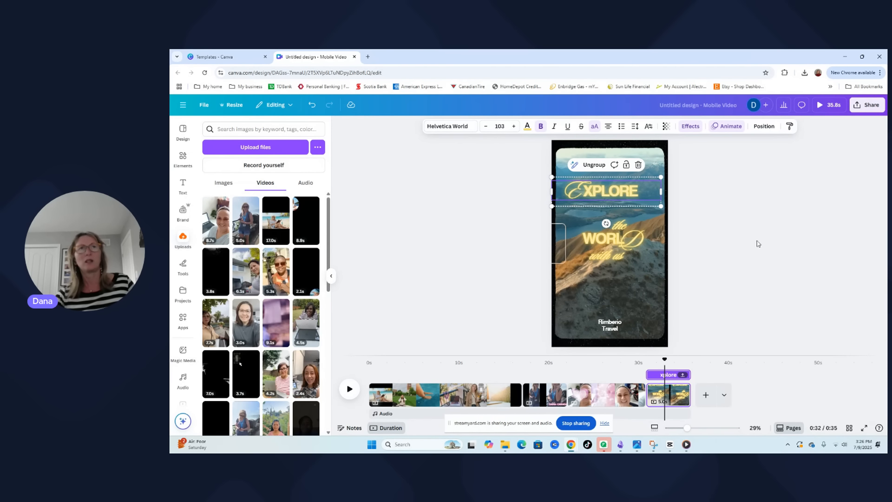
left_click(638, 277)
left_click(617, 197)
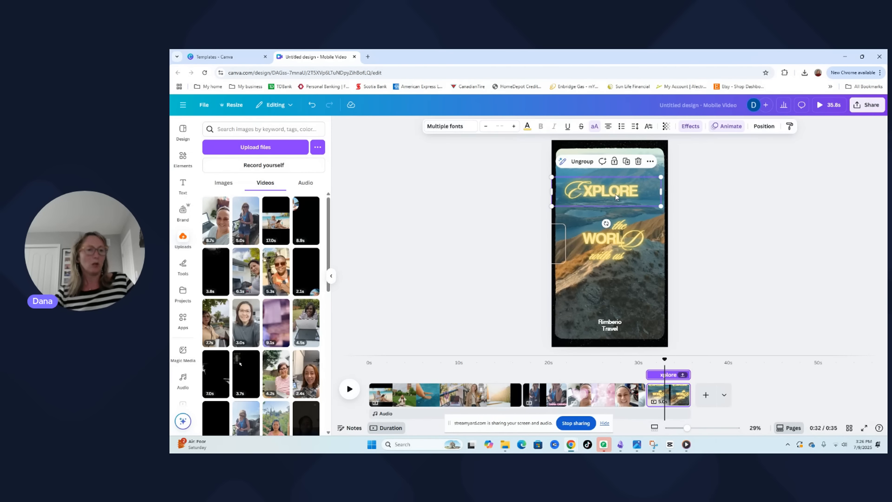
right_click(617, 197)
left_click(642, 200)
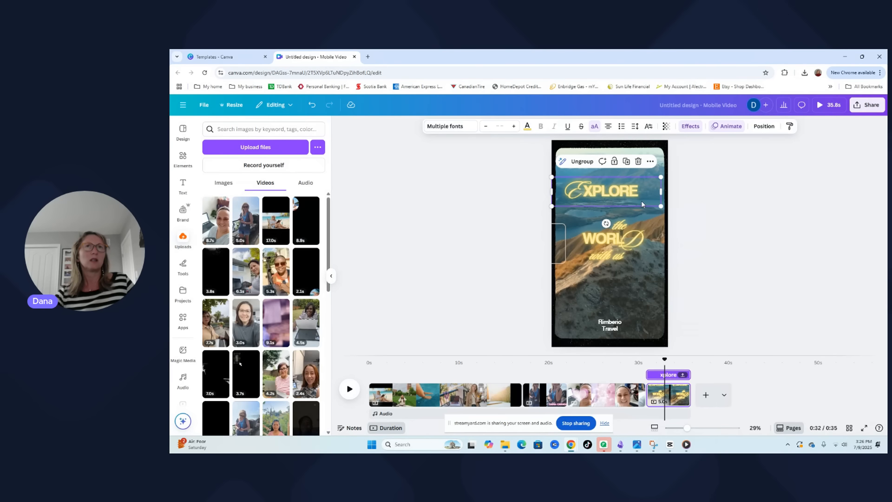
Paste the copied "EXPLORE" title onto the reel page at the 3-second mark, allowing clipboard access, and shift it slightly upward
left_click(405, 390)
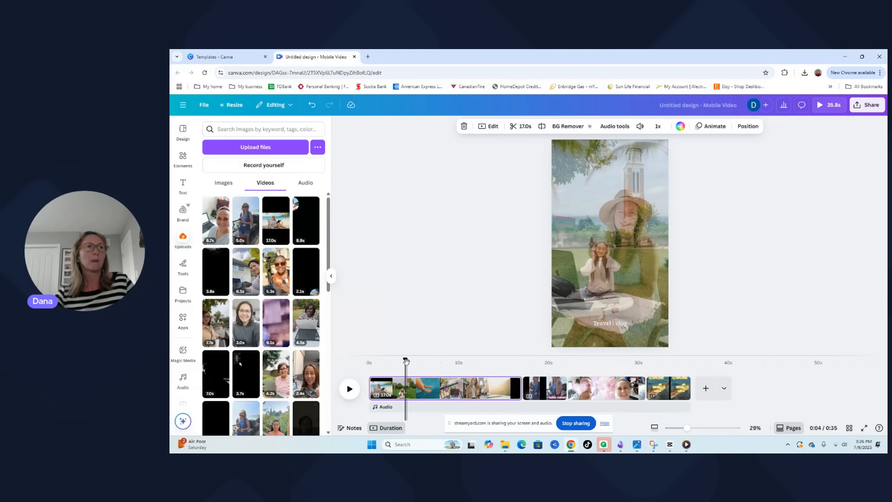
mouse_move(405, 362)
left_mouse_down()
mouse_move(369, 368)
mouse_move(401, 362)
left_mouse_up()
right_click(578, 223)
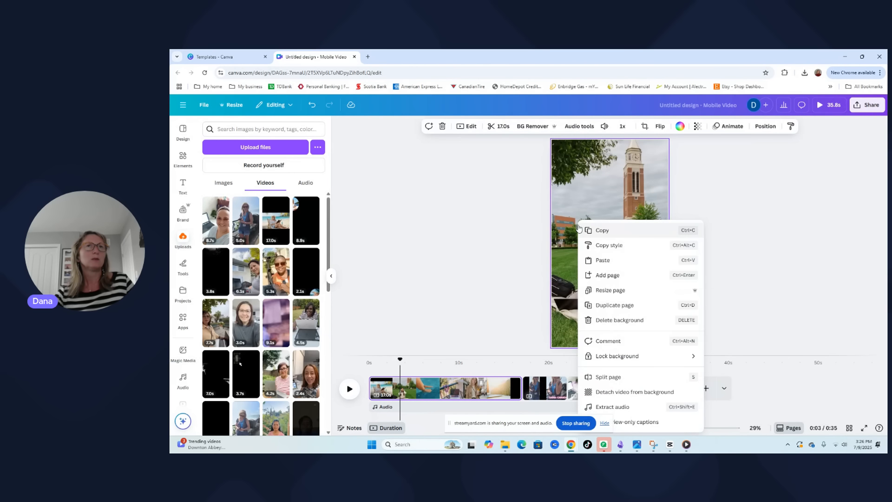
left_click(603, 261)
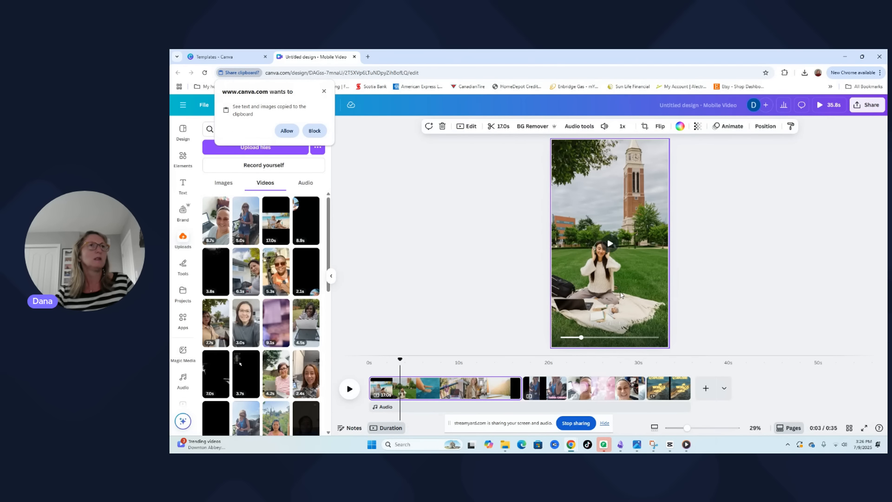
left_click(287, 131)
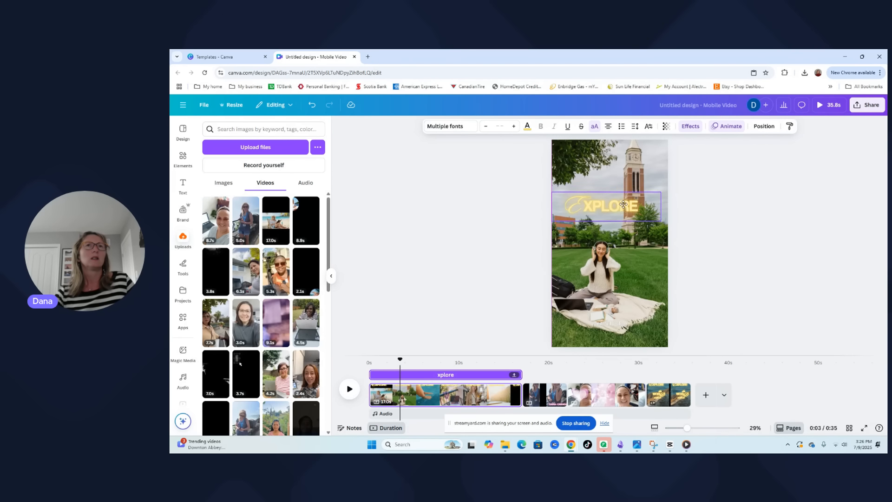
left_click_drag(623, 205, 623, 198)
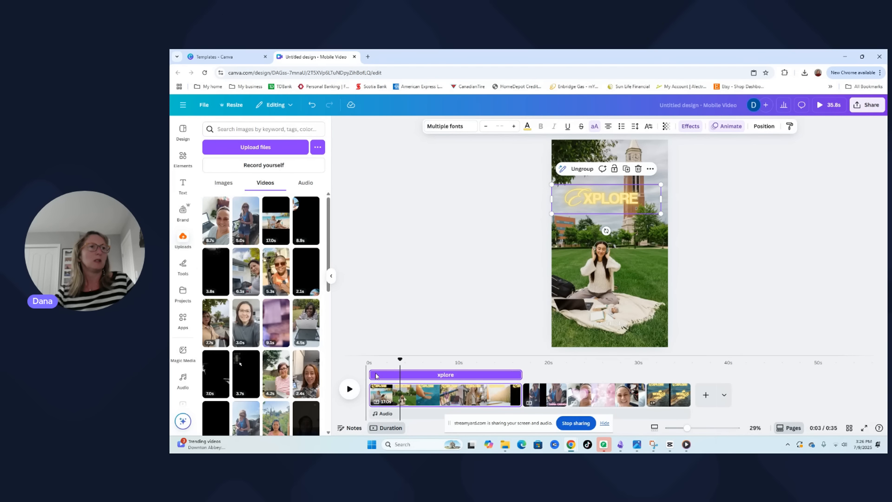
Play the opening seconds of the reel page to preview the "EXPLORE" title over the video
left_click(349, 388)
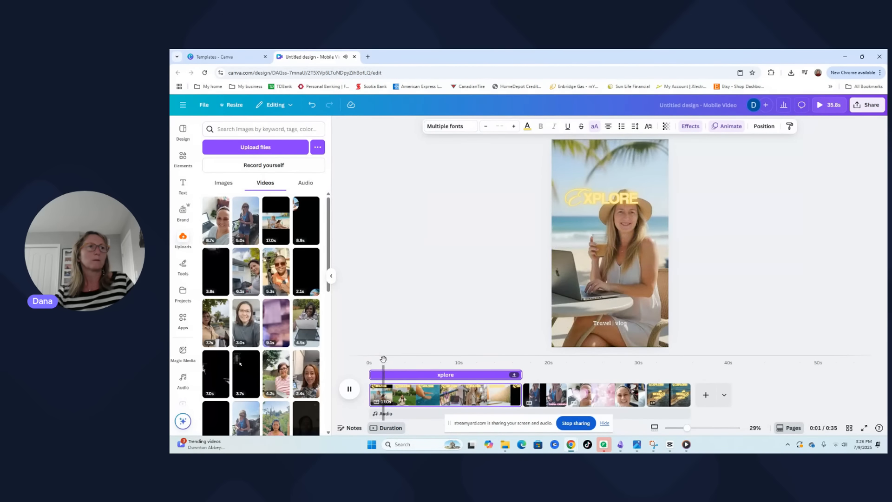
left_click(369, 363)
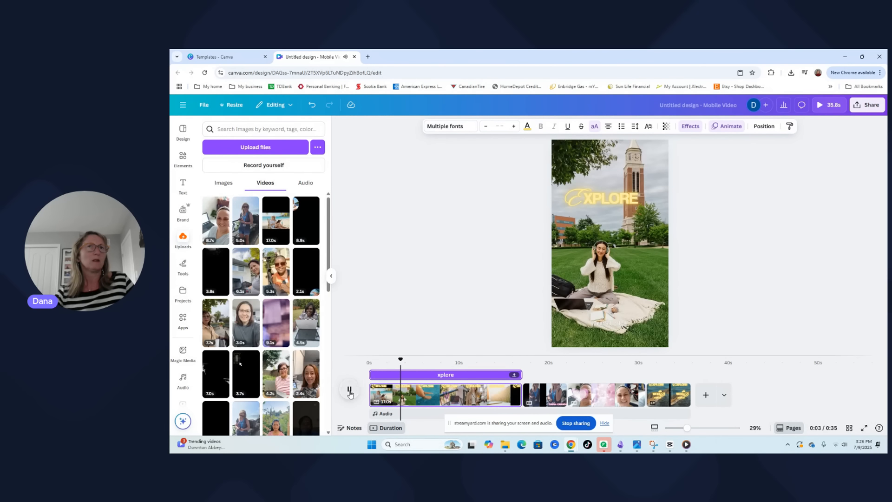
Pause the preview and replace the "XPLORE" text in the grouped title with "OU woudl not believe Where we Work from ..."
left_click(349, 389)
left_click(625, 206)
double_click(608, 200)
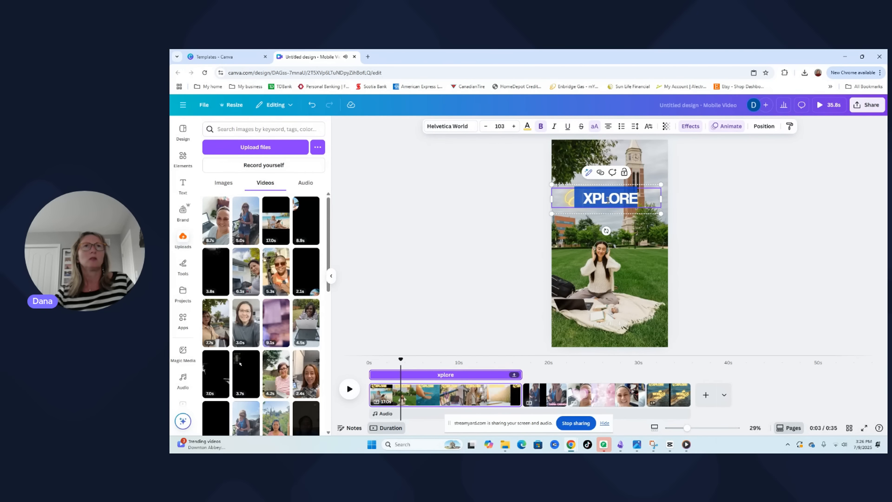
left_click(588, 196)
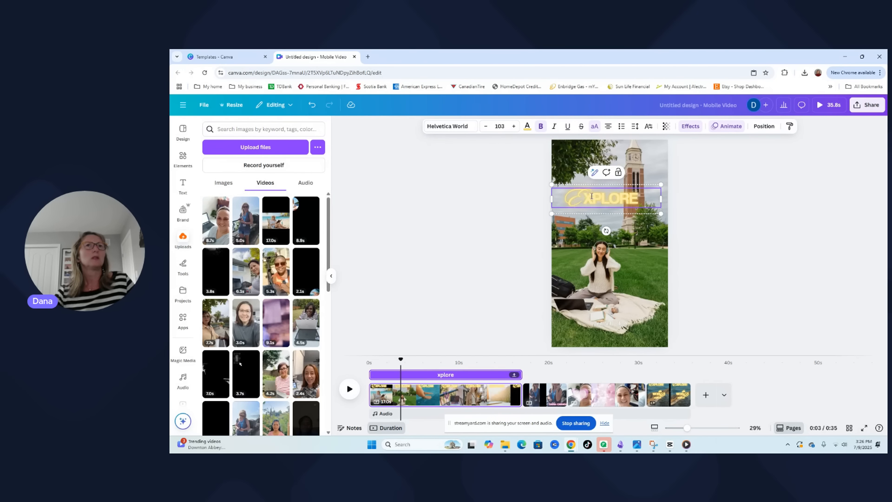
left_click_drag(591, 197, 631, 200)
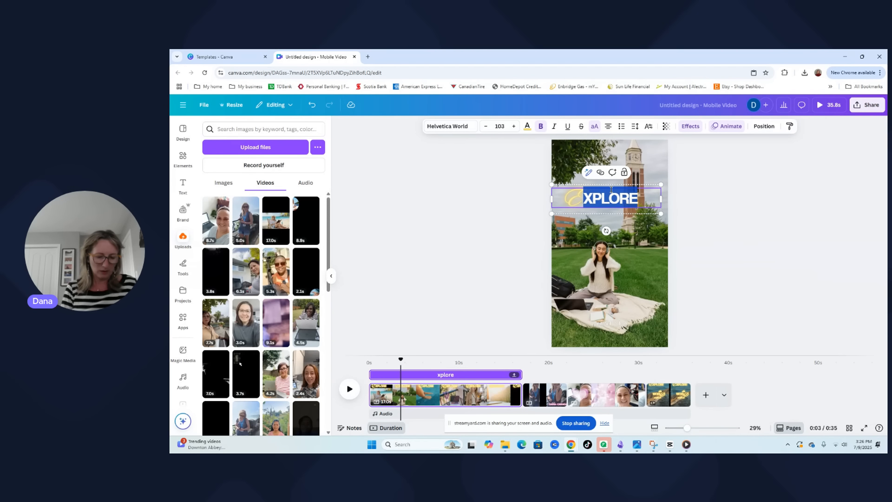
type("OU woudl n")
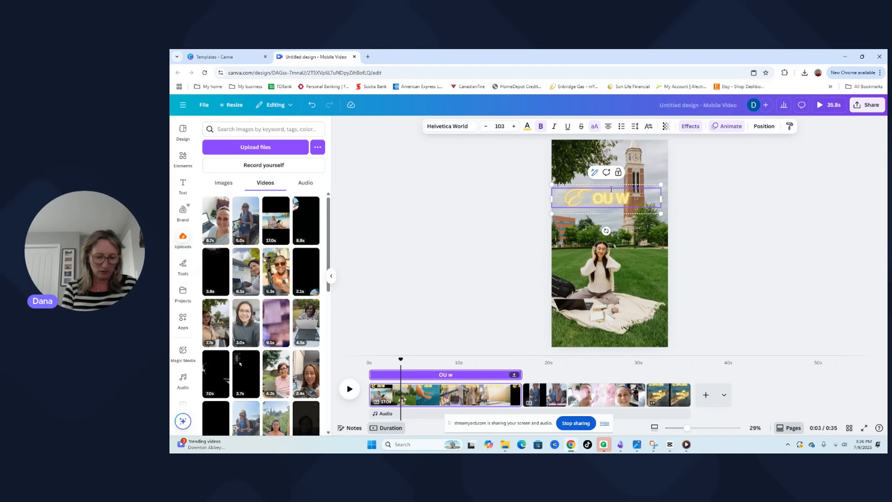
type("ot")
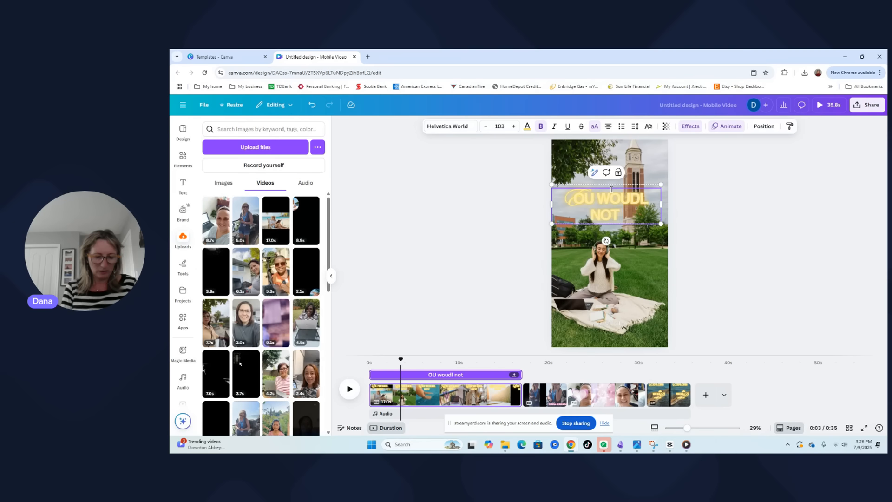
type(" believve")
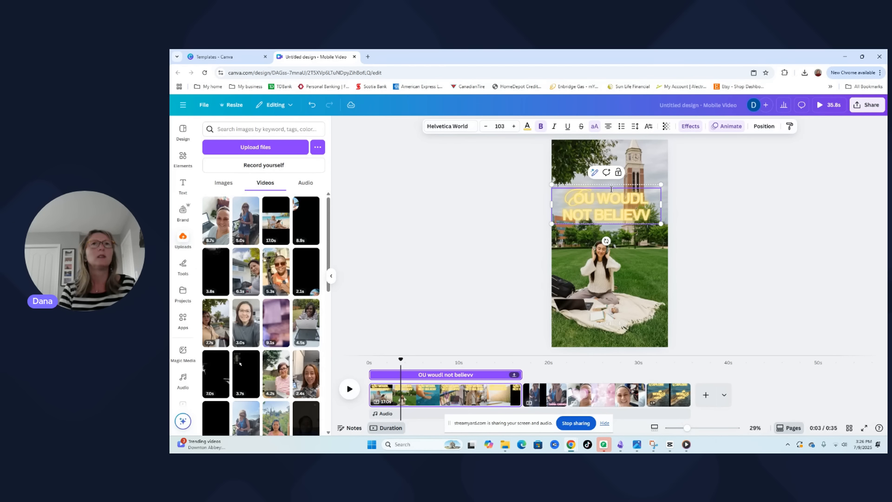
key("BackSpace")
key("BackSpace")
type("e")
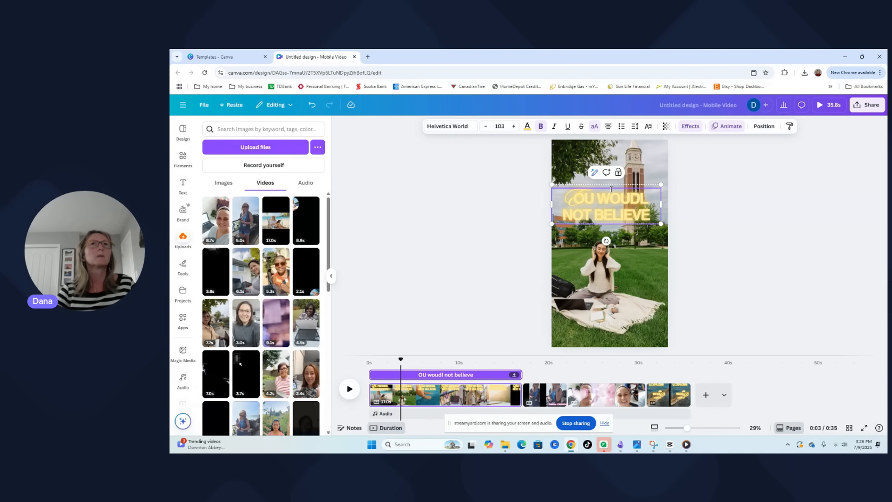
type(" Where we")
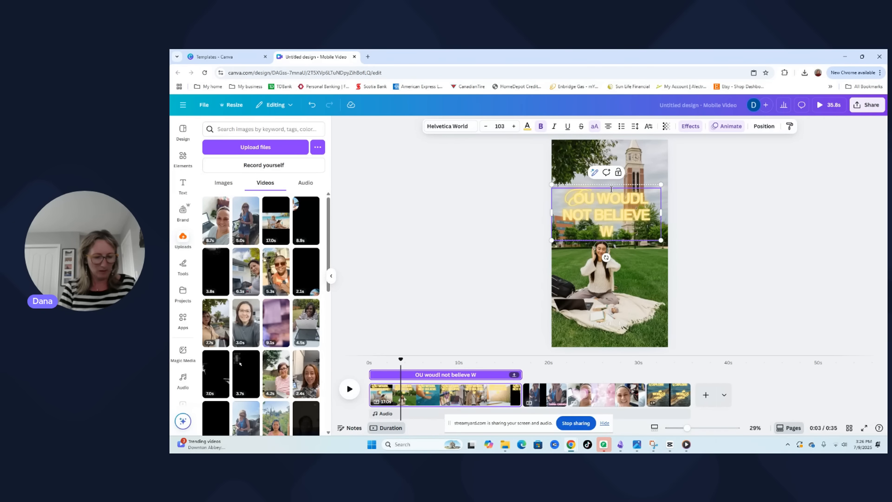
type(" work from")
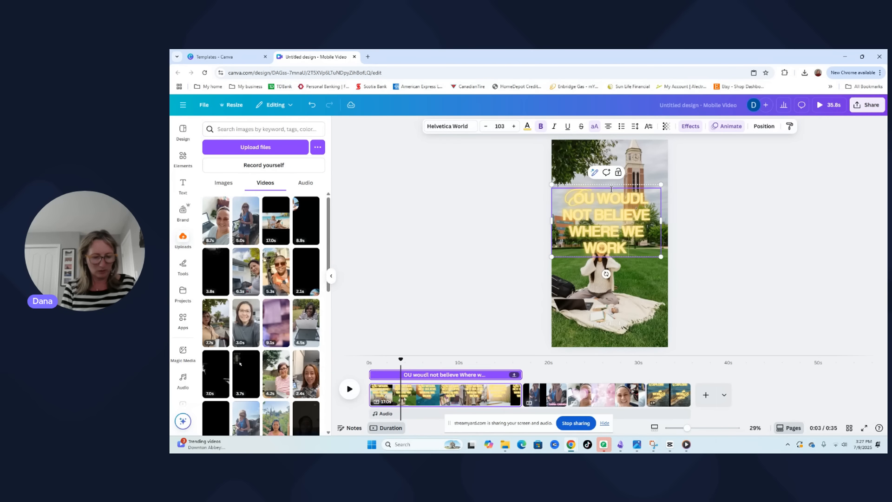
type(" ...")
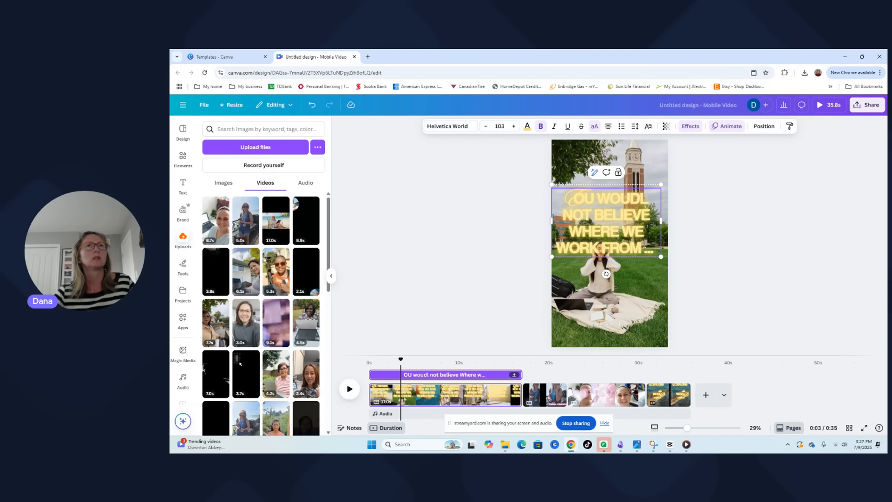
Replace the script letter "E" in the grouped title with "Y"
left_click(570, 188)
left_click(571, 195)
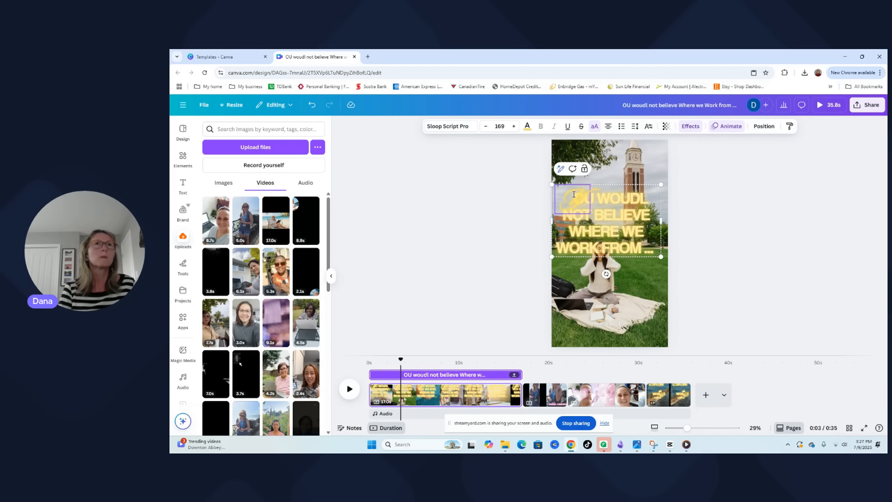
left_click(817, 283)
left_click(553, 212)
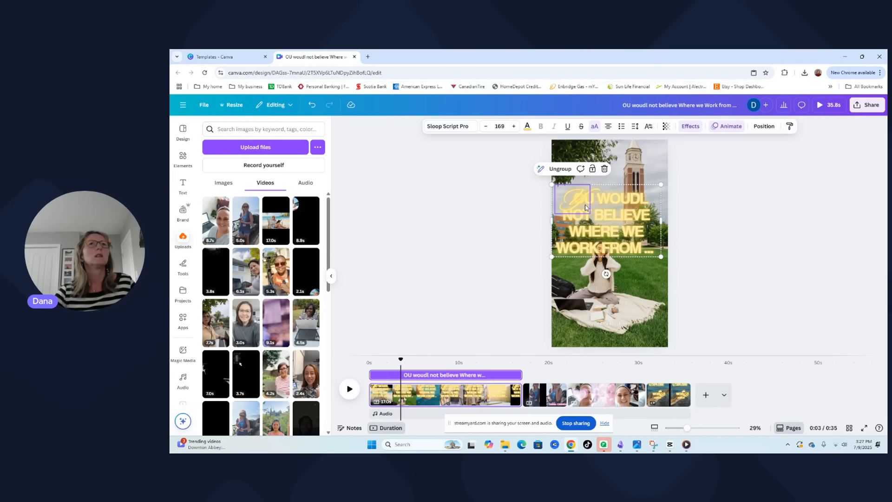
Ungroup the script "Y" from the phrase text and clear the selection
left_click(561, 170)
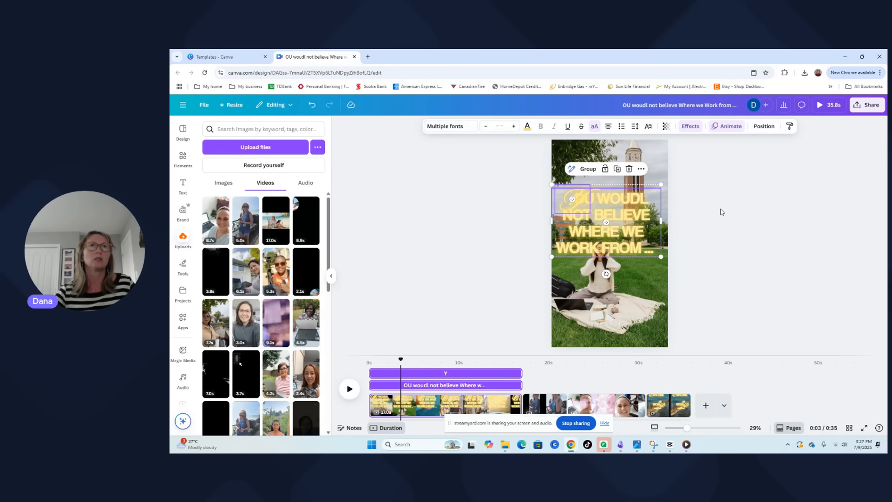
left_click(588, 170)
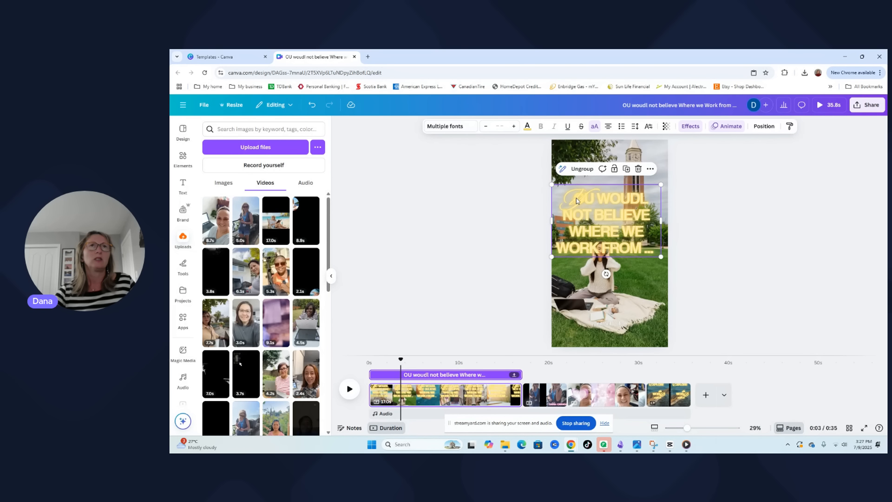
left_click(592, 233)
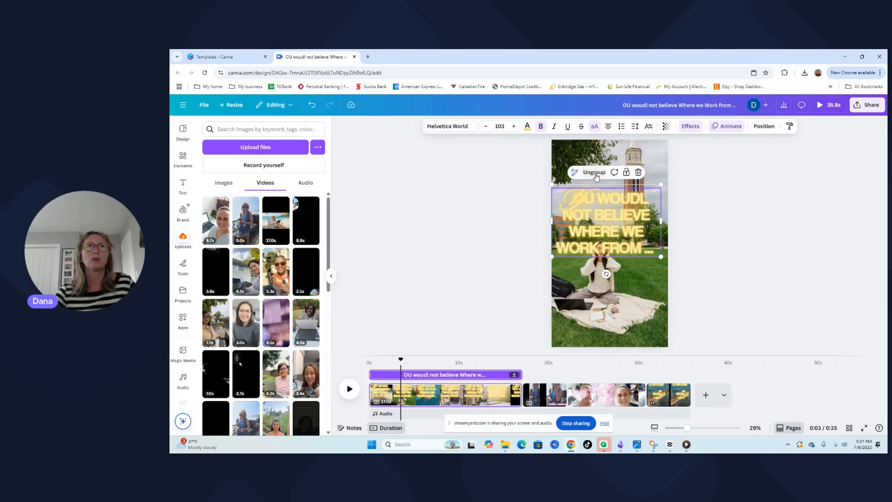
left_click(594, 173)
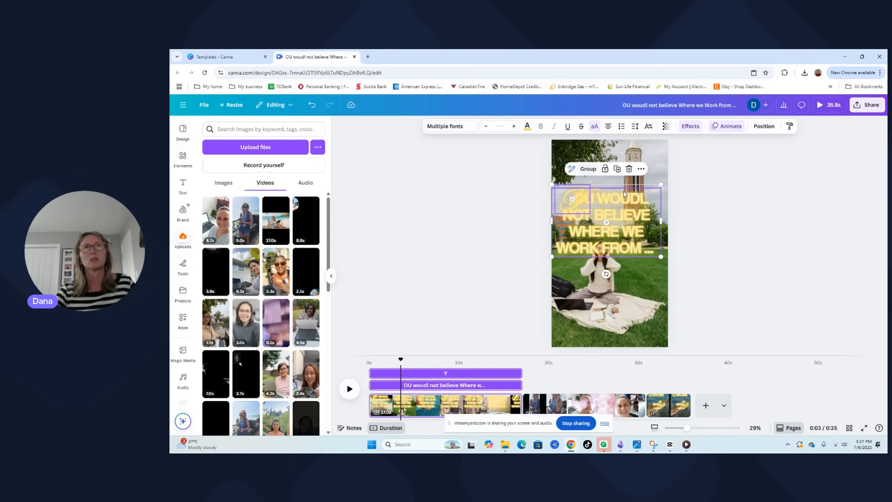
left_click(717, 222)
Shift the phrase and the "Y" apart, enlarging the "Y" to font size 221 and shrinking the phrase to 89.1
left_click_drag(568, 203, 602, 210)
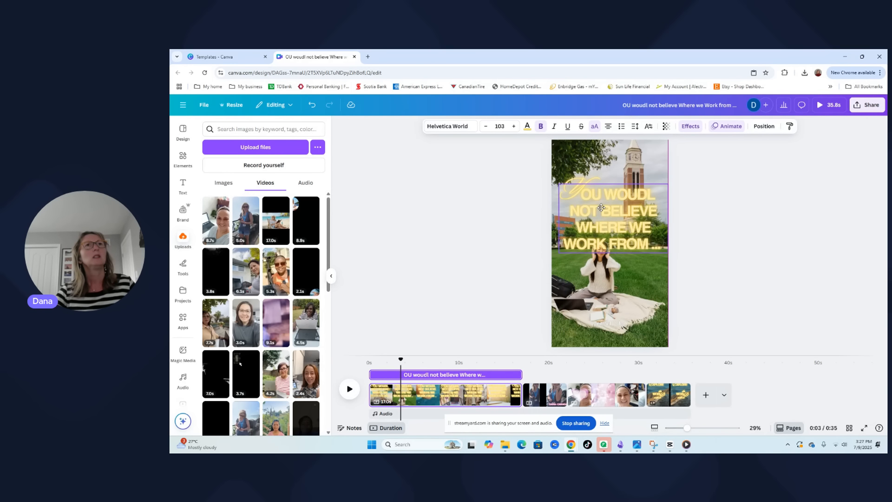
left_click(578, 182)
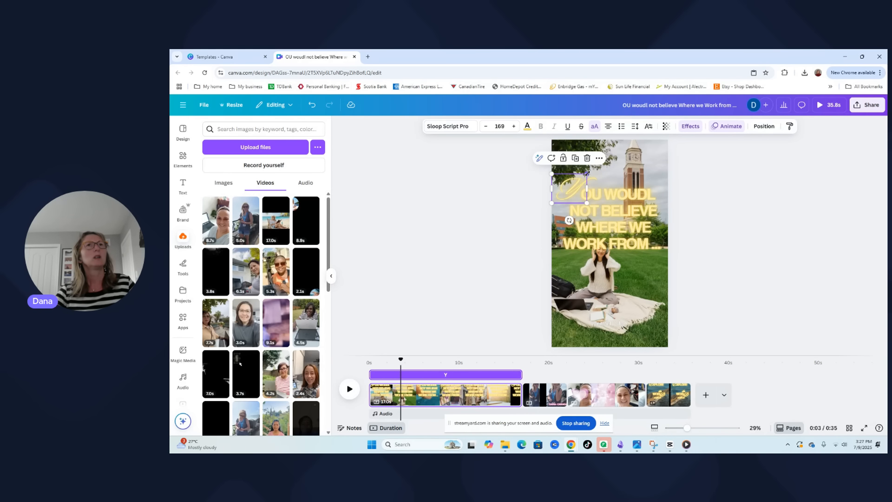
left_click_drag(578, 182, 569, 183)
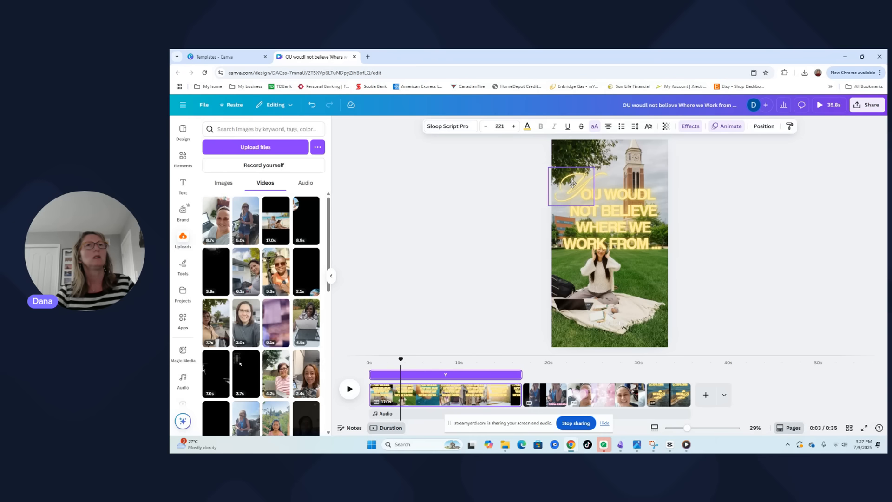
left_click(642, 225)
left_click_drag(668, 252, 633, 228)
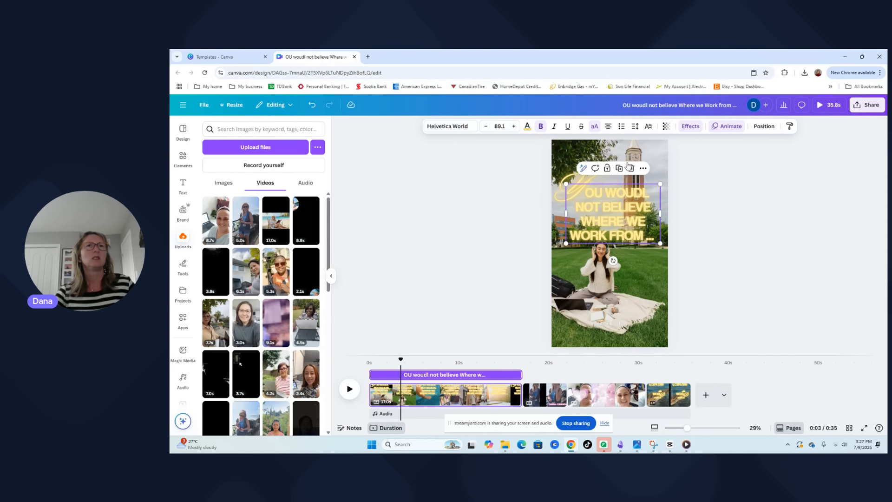
Change the text color of the phrase to red from the default solid colors
left_click(529, 126)
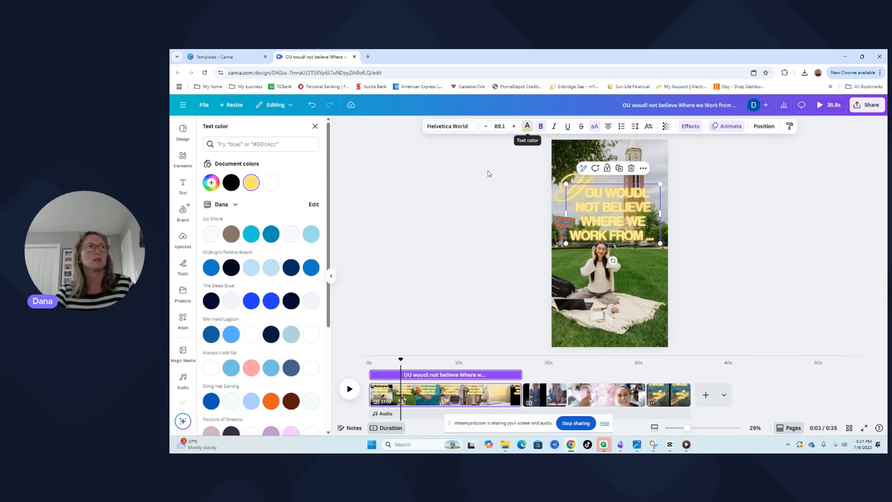
scroll(260, 348, "down", 4)
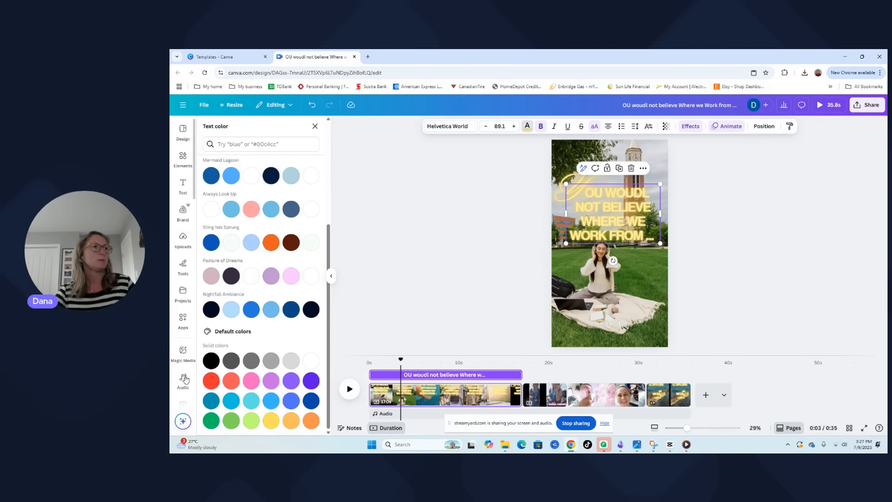
left_click(210, 382)
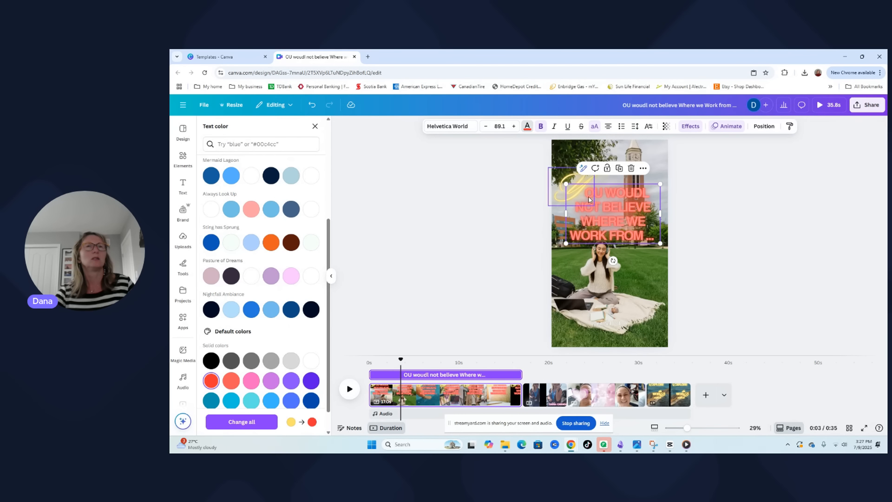
Change the text color of the script "Y" to the same red as the phrase
left_click(575, 179)
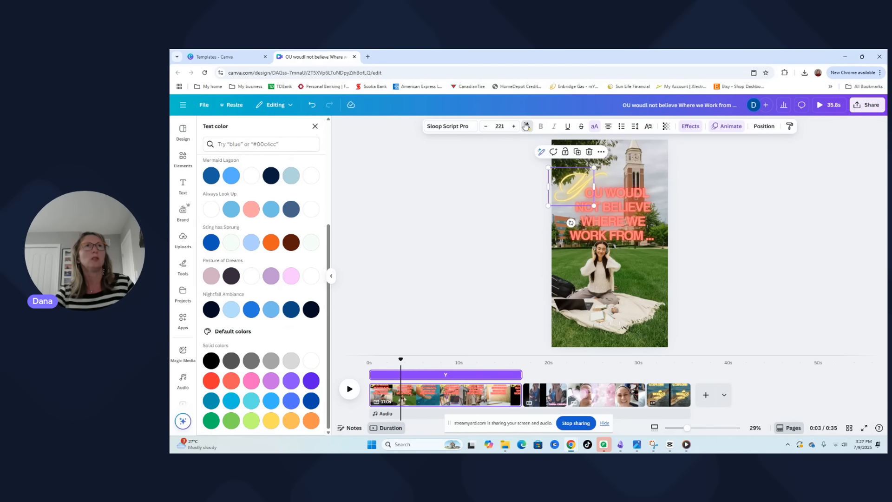
left_click(183, 238)
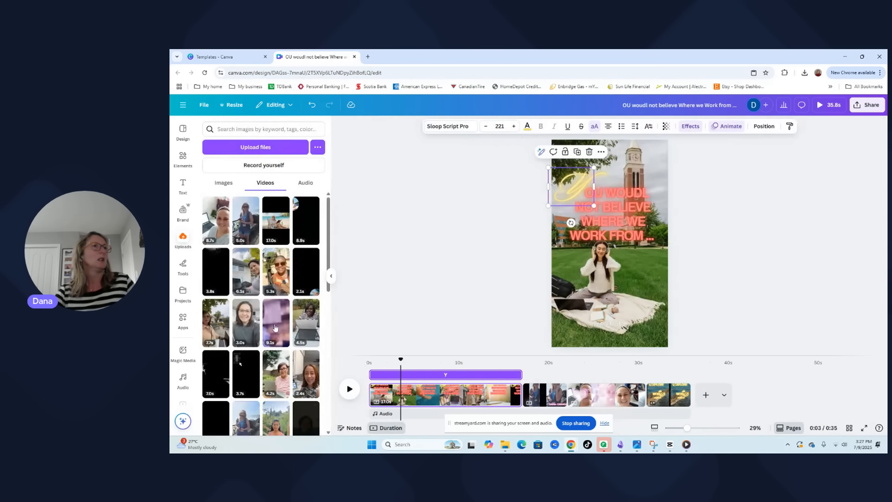
left_click(527, 130)
scroll(272, 376, "down", 3)
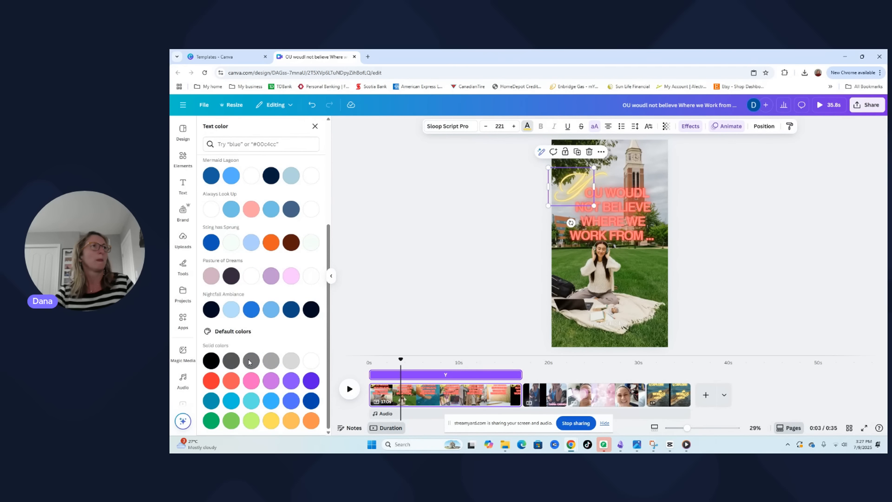
left_click(219, 383)
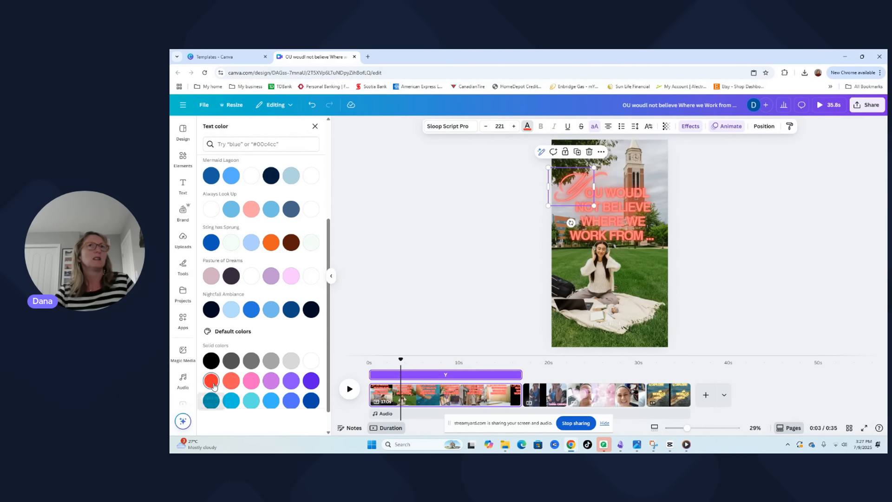
Try the Glitch, Outline, Lift, Shadow and None text effects on the "Y" and settle on Glitch
left_click(570, 182)
left_click(759, 187)
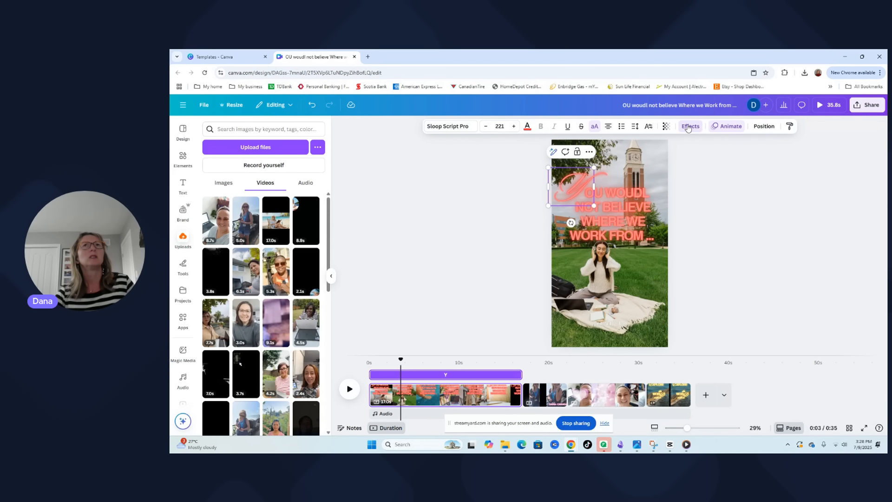
left_click(688, 127)
left_click(257, 269)
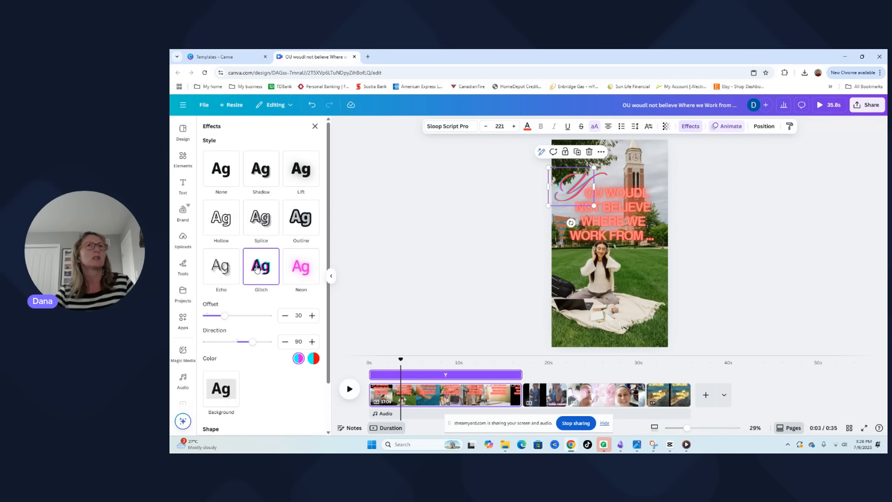
left_click(304, 217)
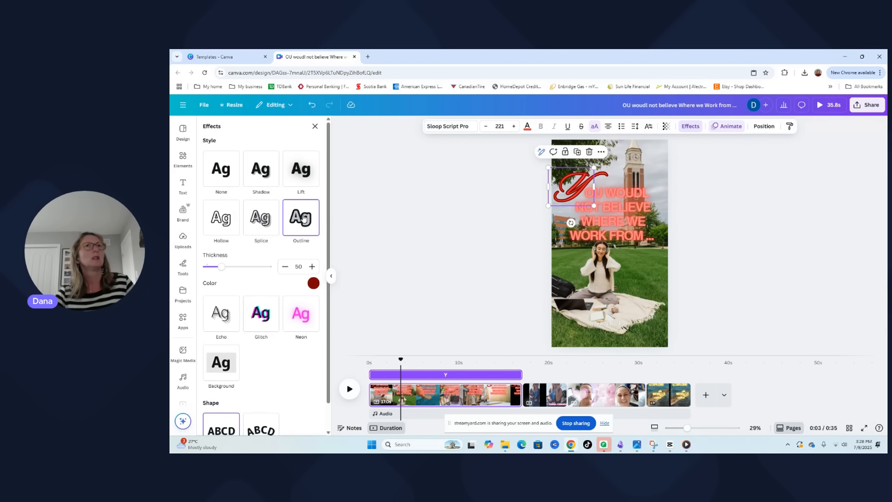
left_click(301, 171)
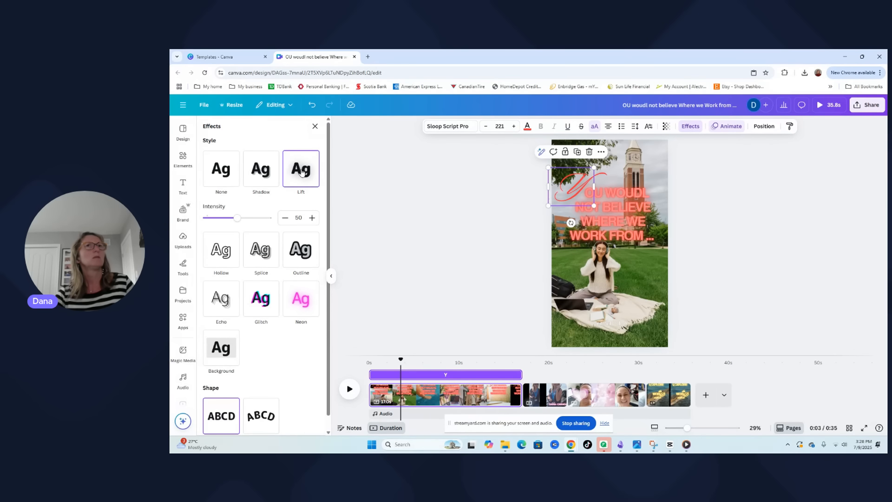
left_click(266, 175)
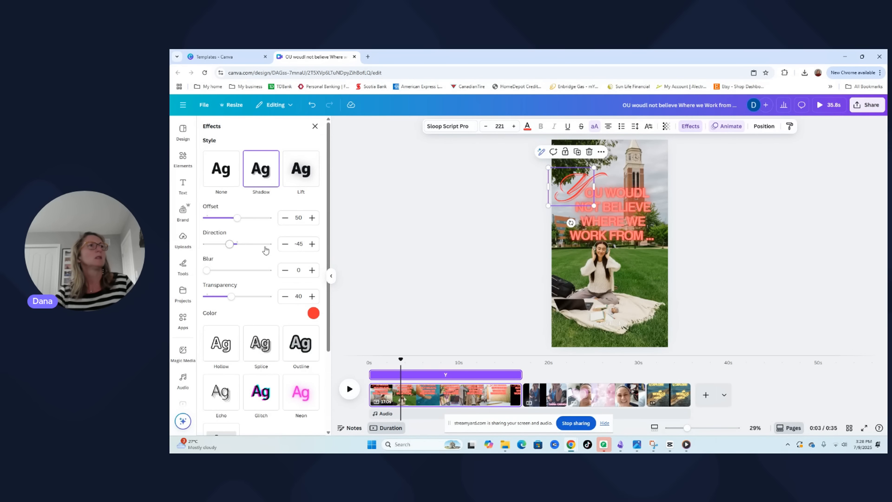
left_click(226, 173)
left_click(273, 279)
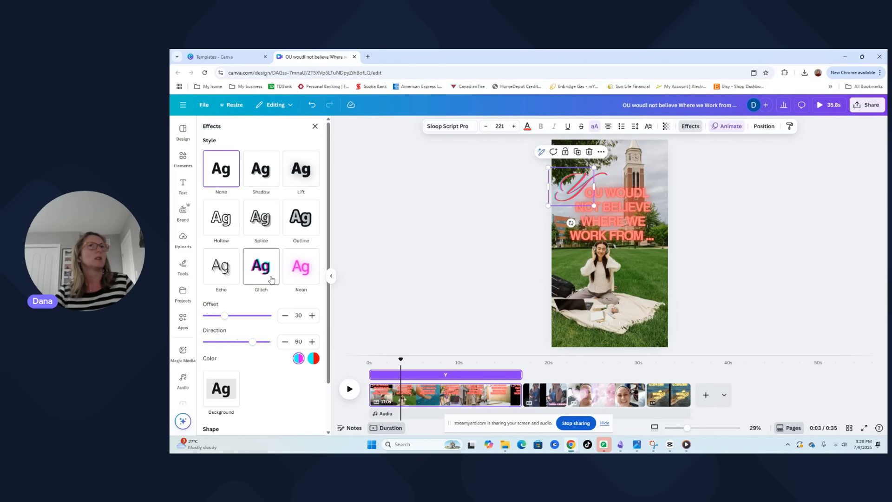
left_click(788, 264)
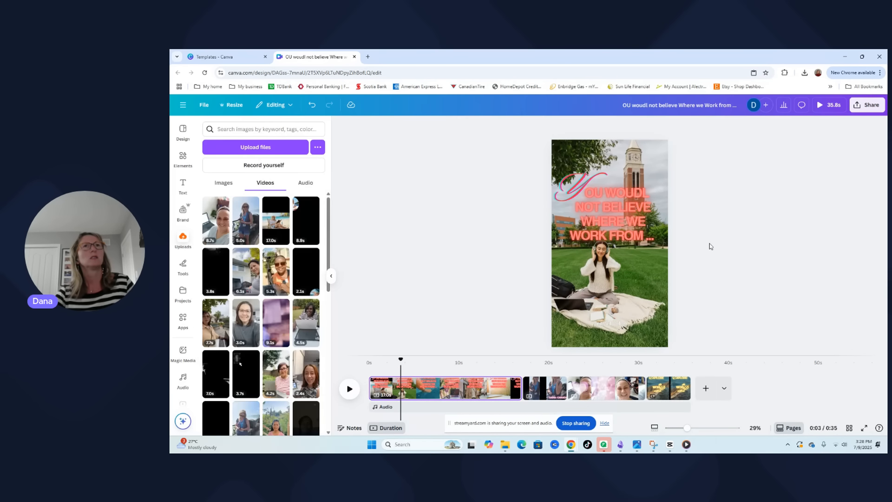
Correct the misspelled "WOUDL" in the red phrase to "WOULD"
left_click(639, 211)
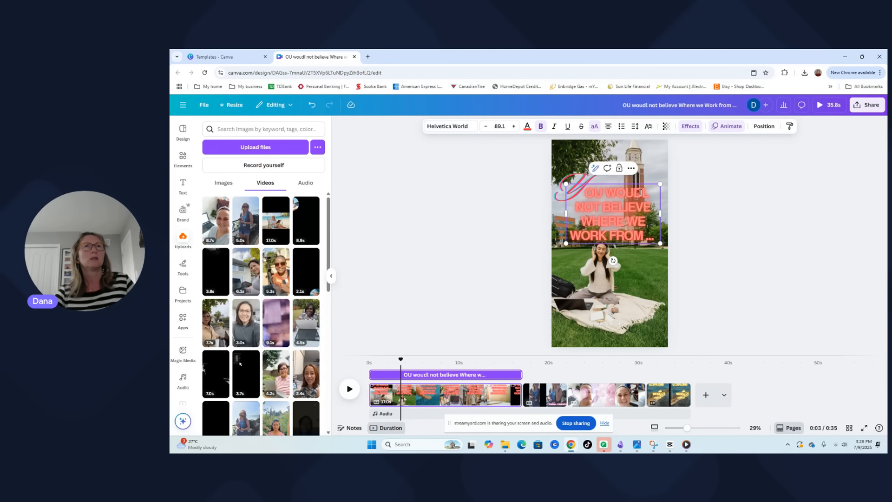
left_click(641, 192)
key("BackSpace")
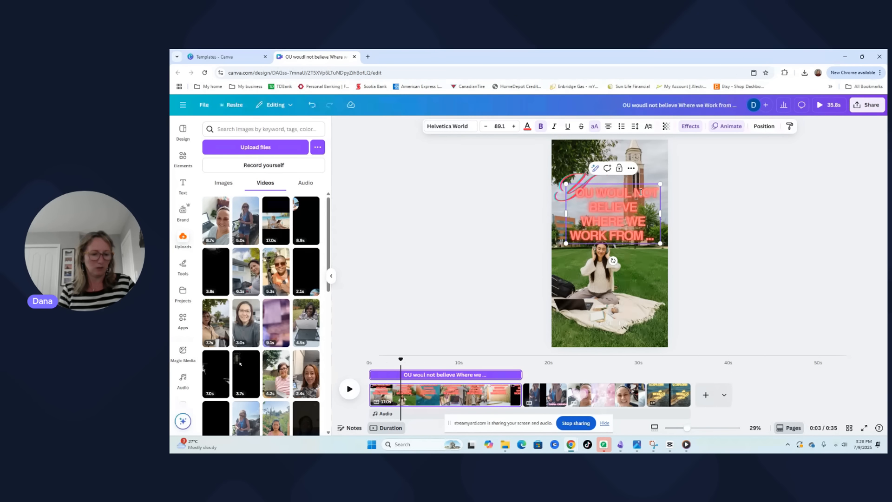
type("d")
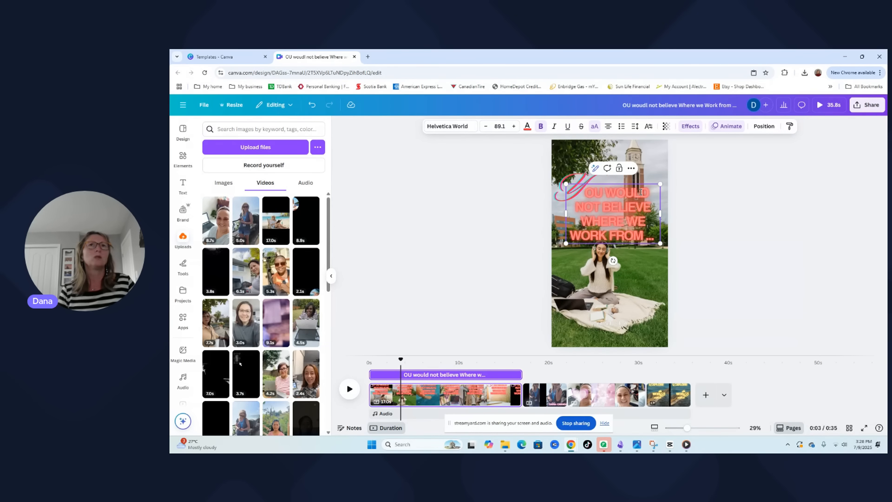
left_click(714, 250)
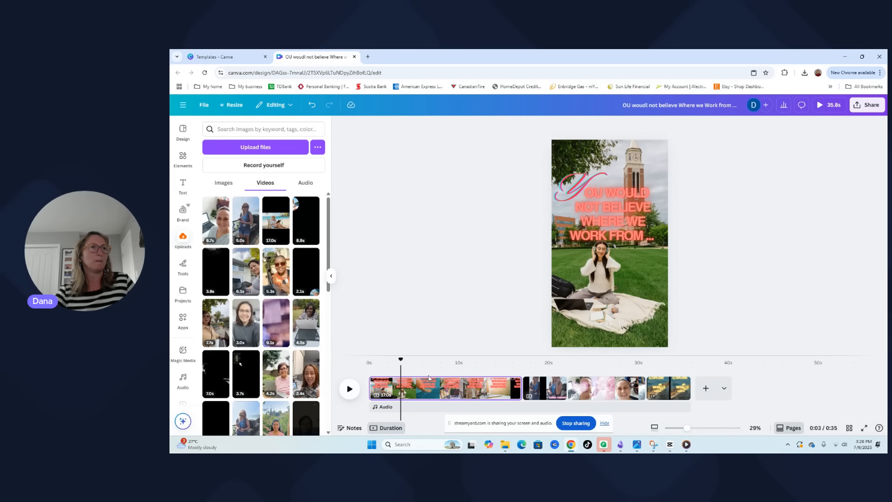
Group the script "Y" with the red phrase and shift the group slightly up and right so it fits within the page
left_click(578, 209)
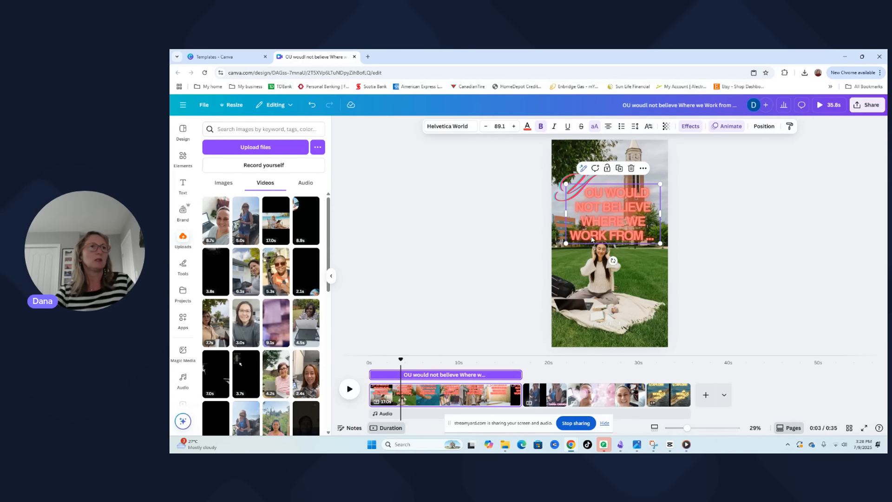
left_click(575, 178, "shift")
left_click(586, 152)
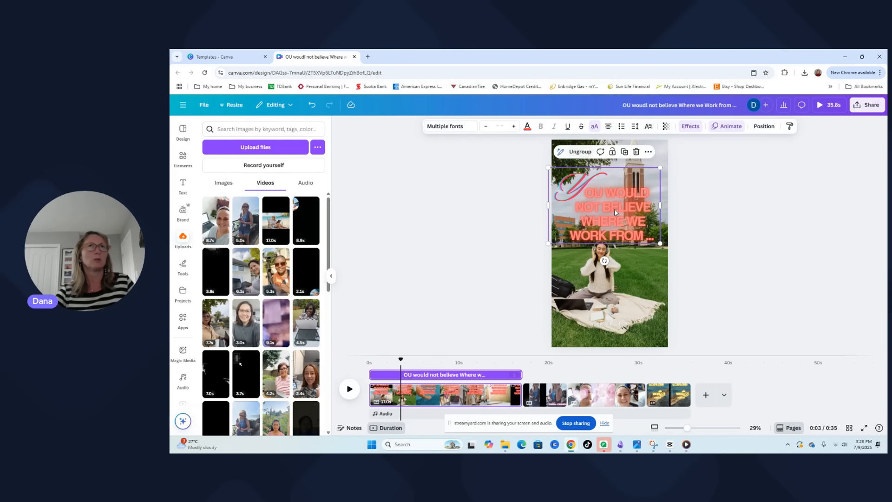
left_click_drag(619, 200, 623, 195)
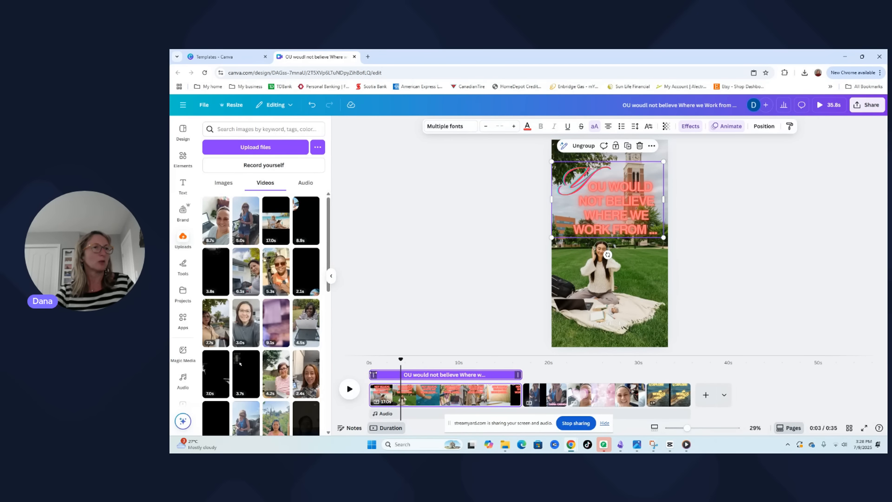
Adjust the grouped text's start on the timeline so it appears about 2 seconds into the first page
left_click_drag(371, 375, 389, 375)
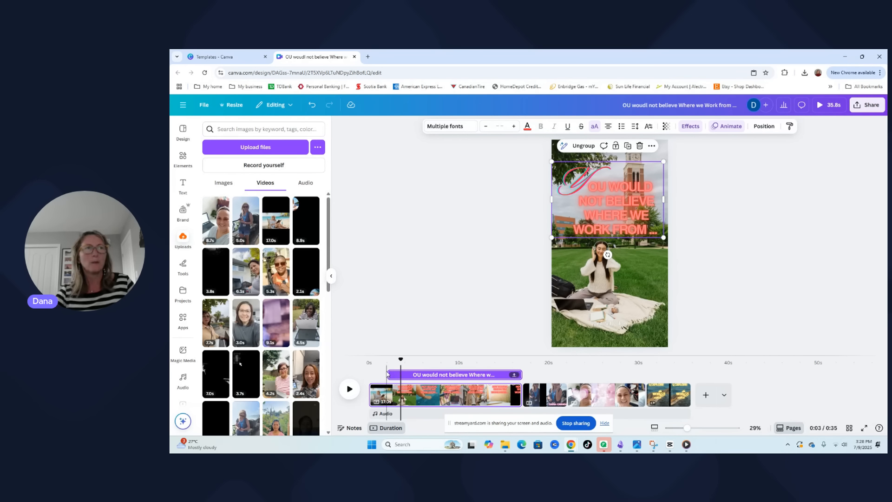
mouse_move(389, 375)
left_mouse_down()
mouse_move(513, 374)
mouse_move(369, 375)
mouse_move(465, 378)
mouse_move(380, 376)
left_mouse_up()
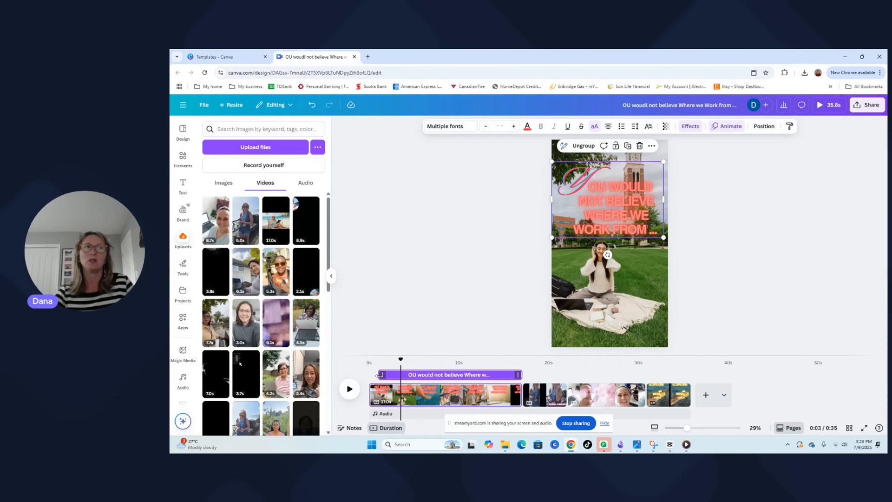
left_click_drag(379, 375, 369, 361)
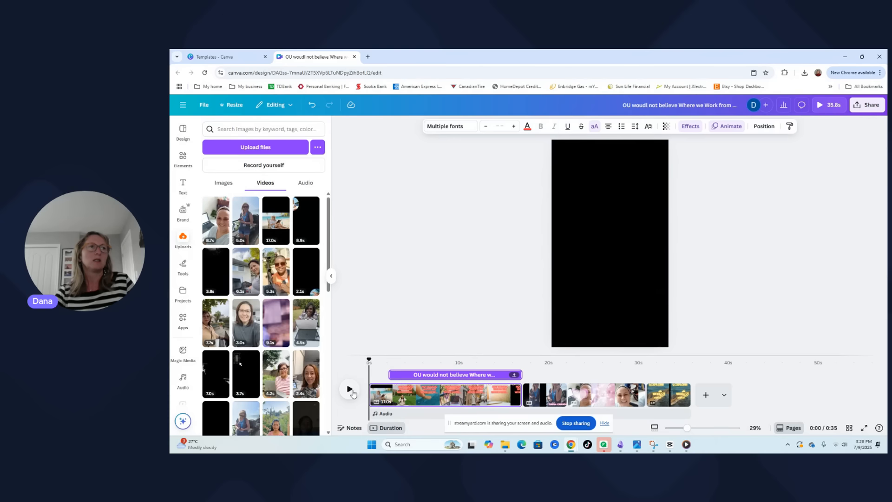
Play the first page from the beginning to check the delayed text's timing over the clip
left_click(350, 390)
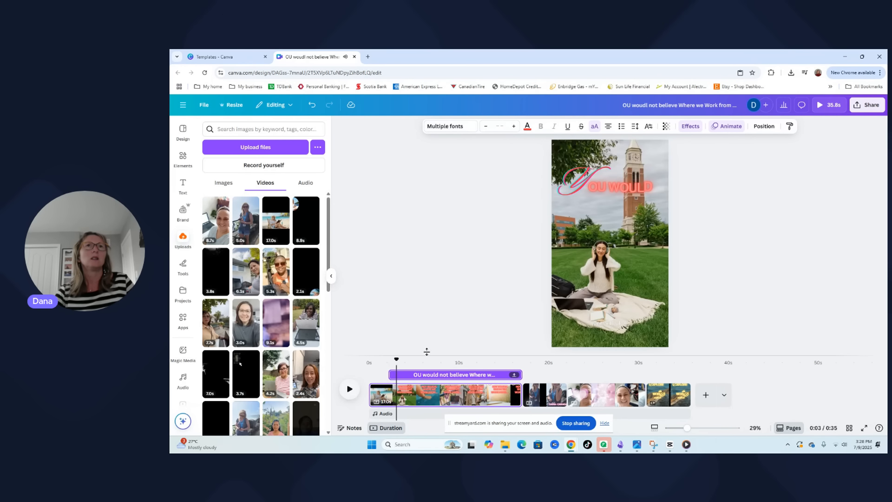
left_click_drag(395, 362, 369, 363)
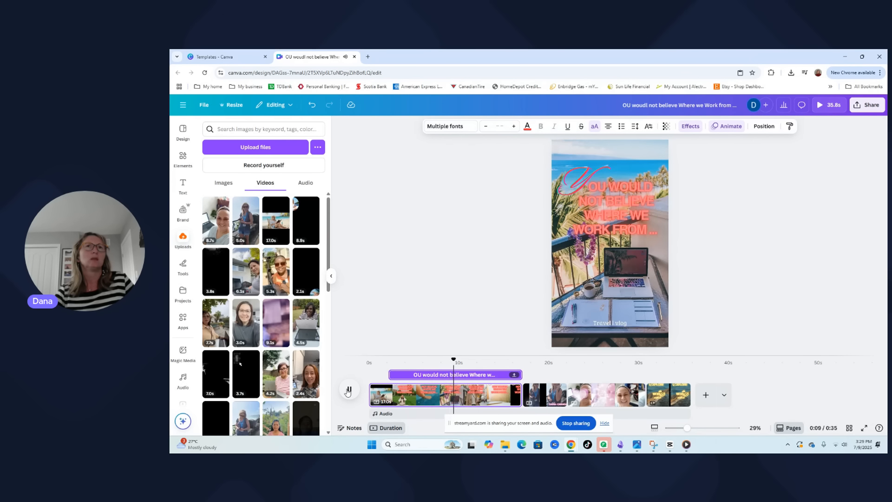
left_click(348, 390)
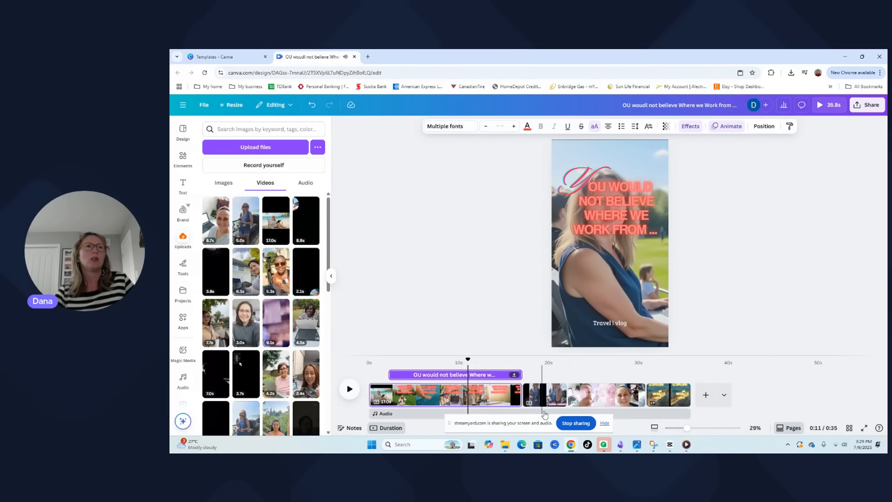
Trim the end of the first page's background video so the clip lasts 7.8 s
left_click(504, 399)
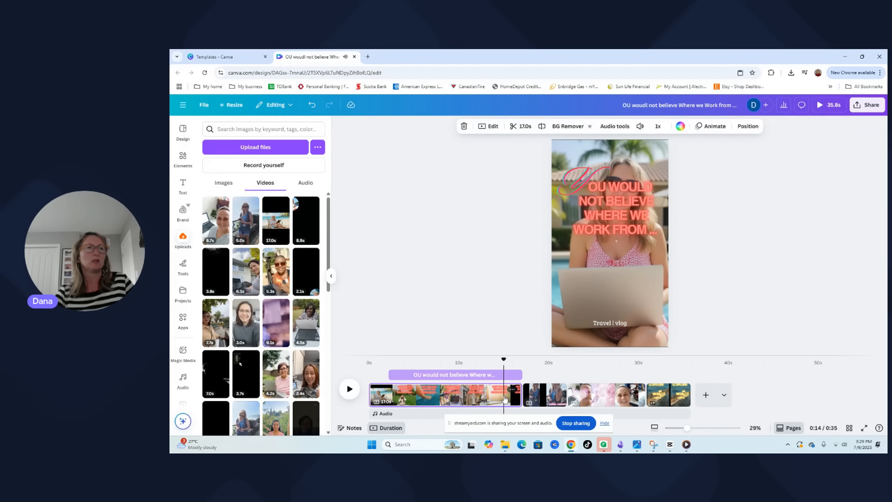
left_click(643, 261)
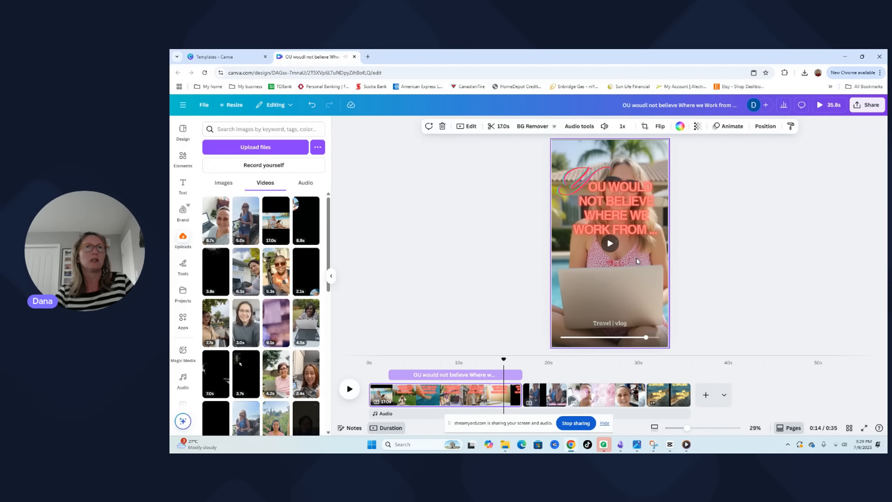
left_click(504, 127)
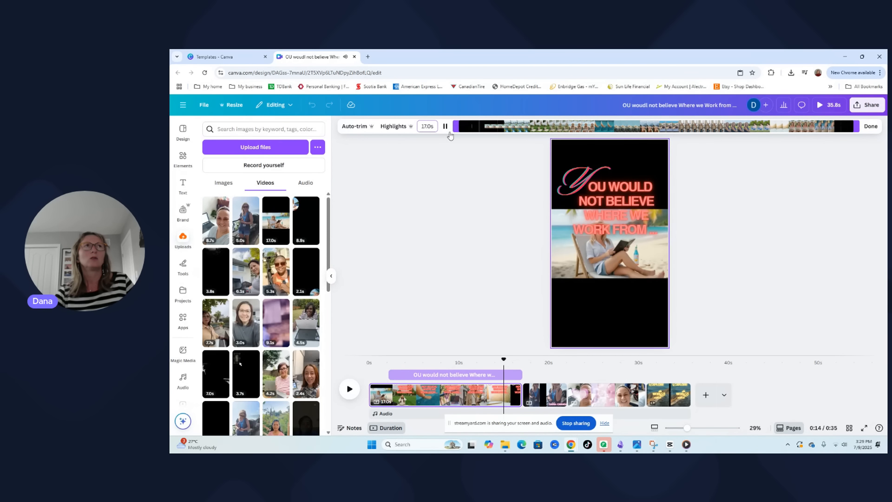
left_click(446, 127)
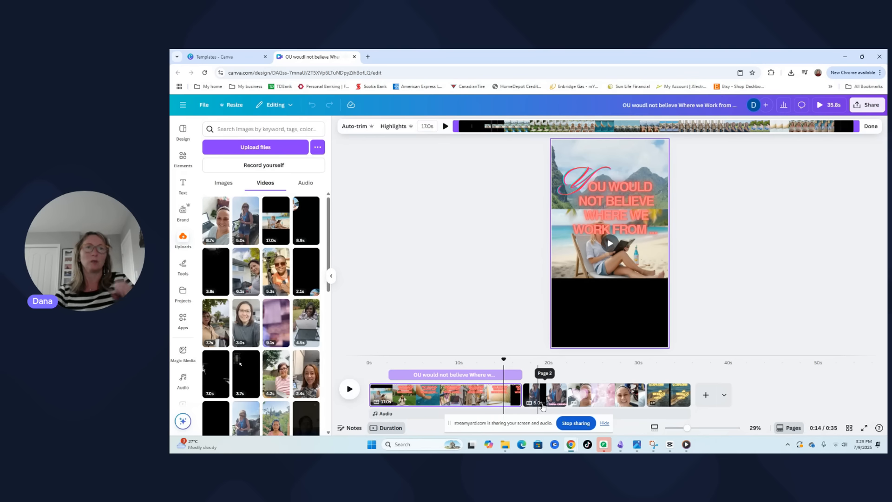
left_click_drag(857, 127, 644, 127)
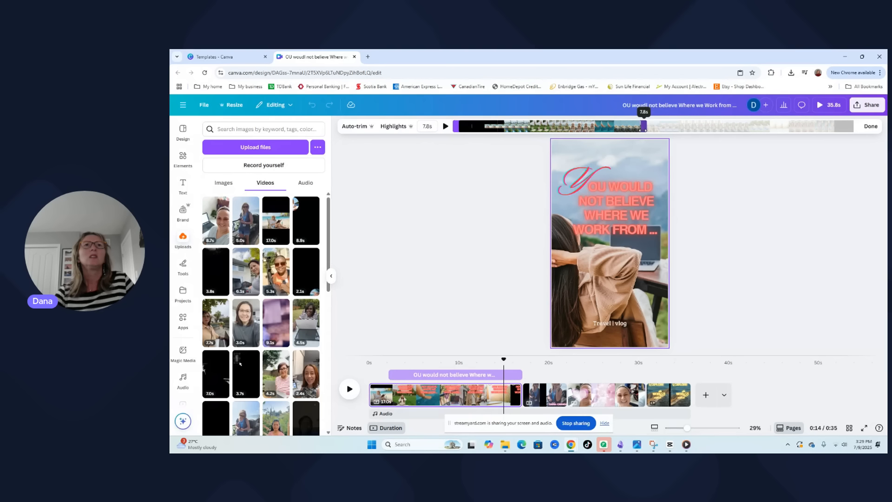
left_click_drag(644, 127, 644, 127)
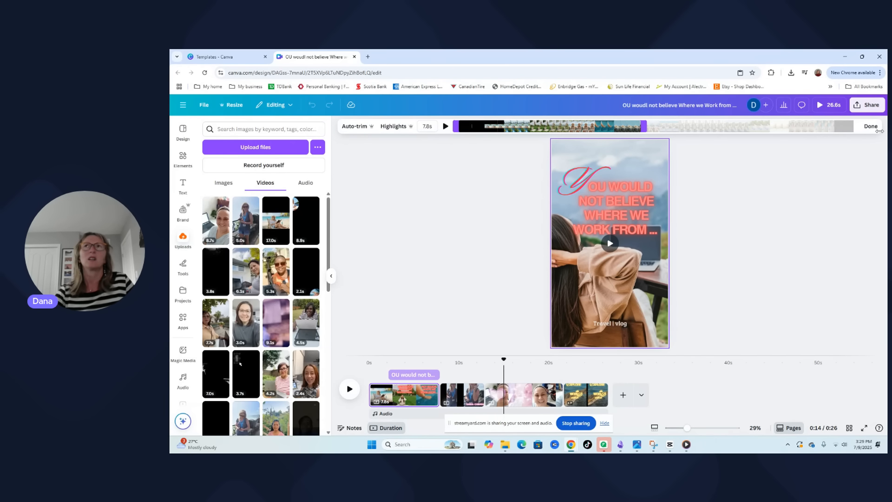
left_click(872, 128)
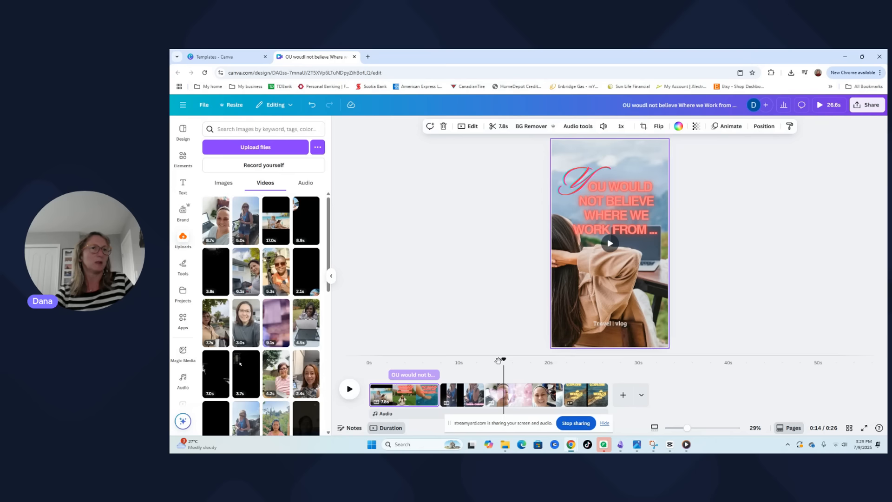
Preview the reel from the beginning through the last page and look over the trim range of the third page's clip
left_click_drag(503, 359, 369, 362)
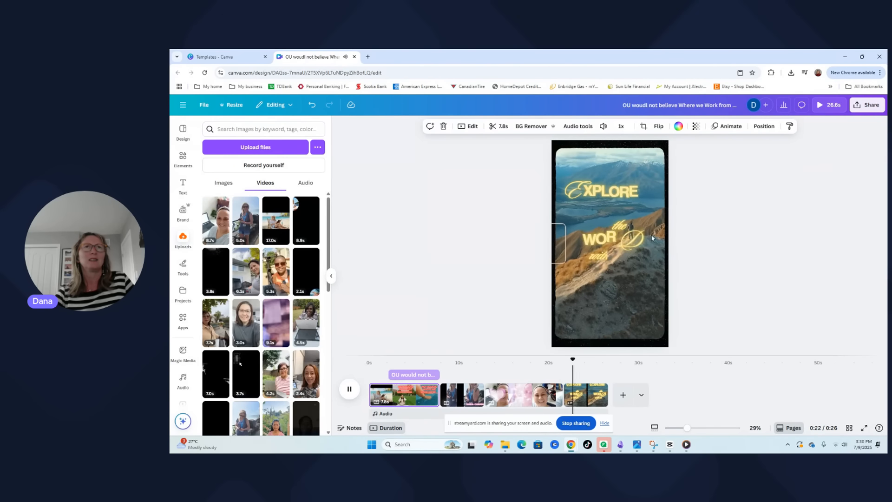
left_click(350, 389)
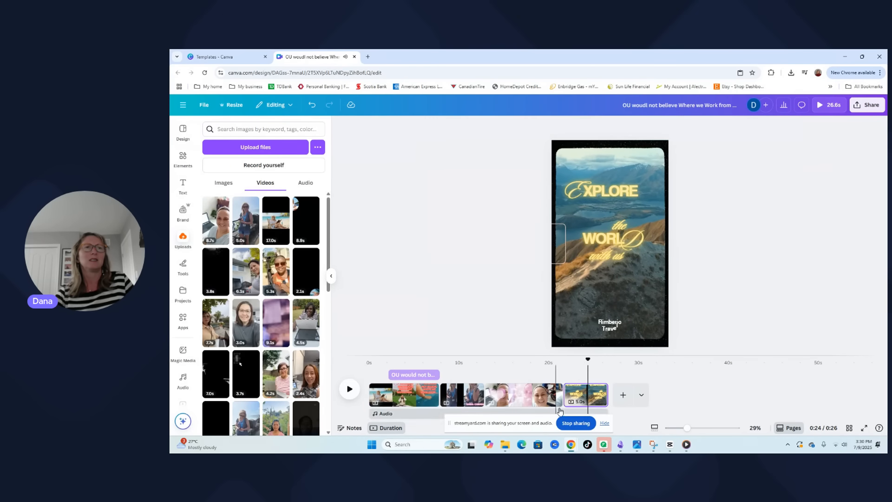
left_click(537, 398)
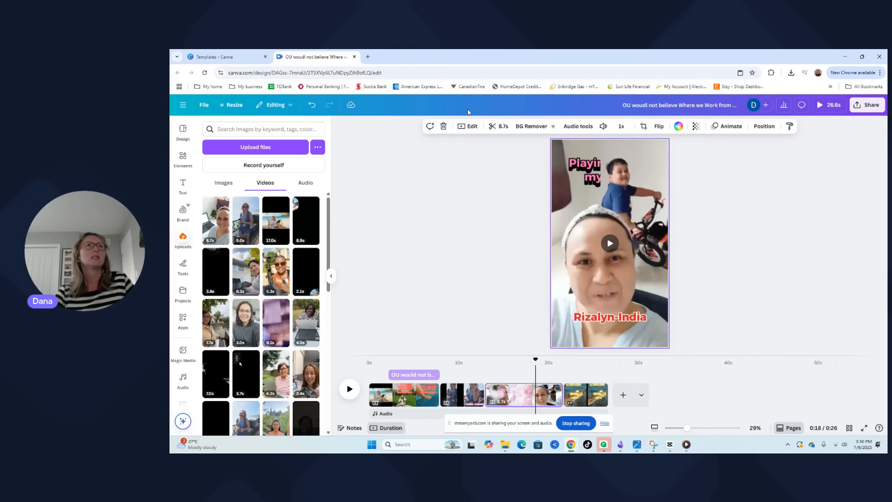
left_click(501, 127)
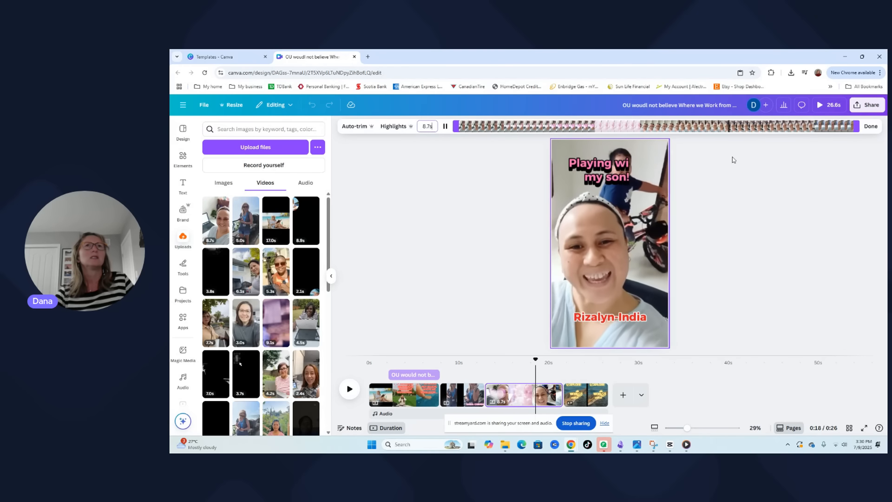
left_click(871, 130)
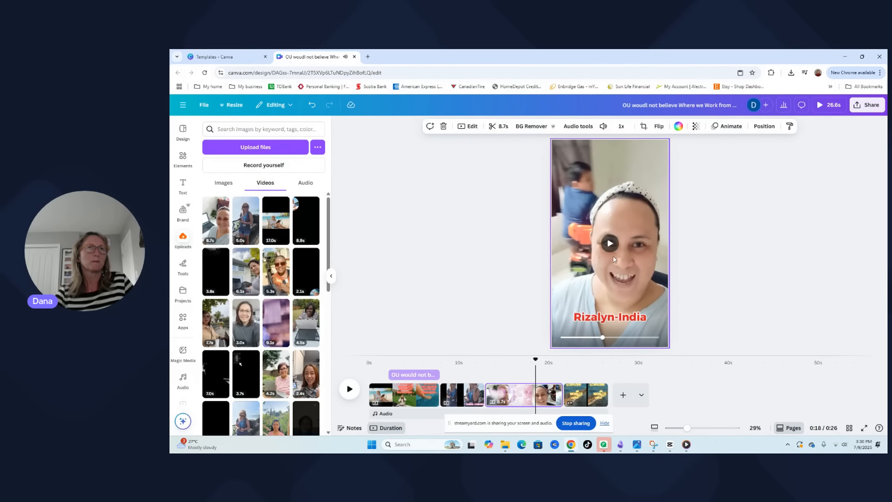
Delete the "XPLORE" text and its script "E" on the last page
left_click(577, 397)
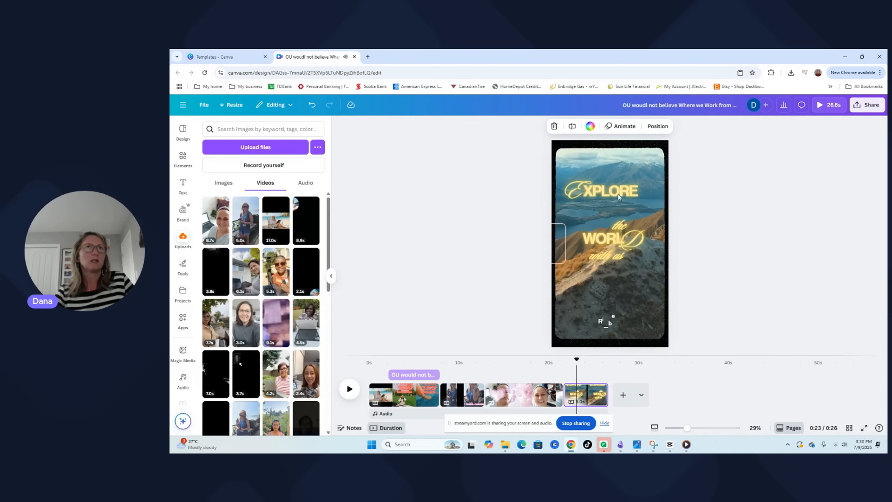
left_click(611, 190)
double_click(612, 191)
left_click(681, 230)
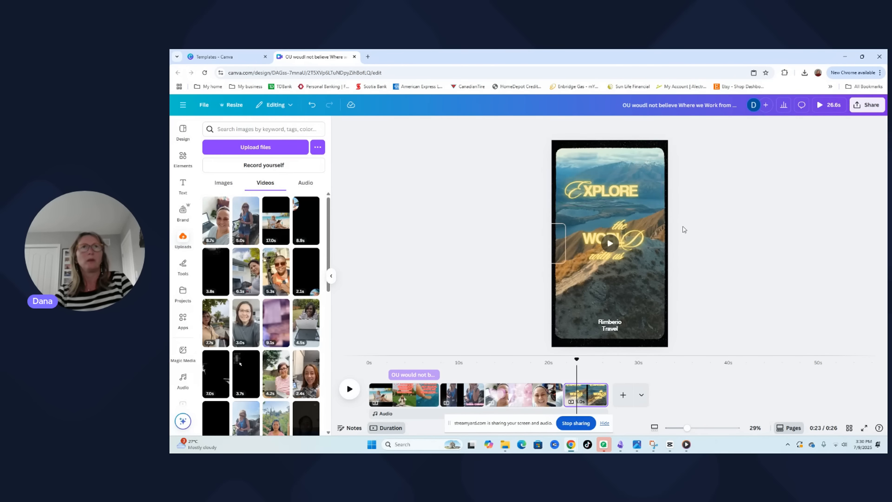
left_click(638, 195)
left_click(638, 195)
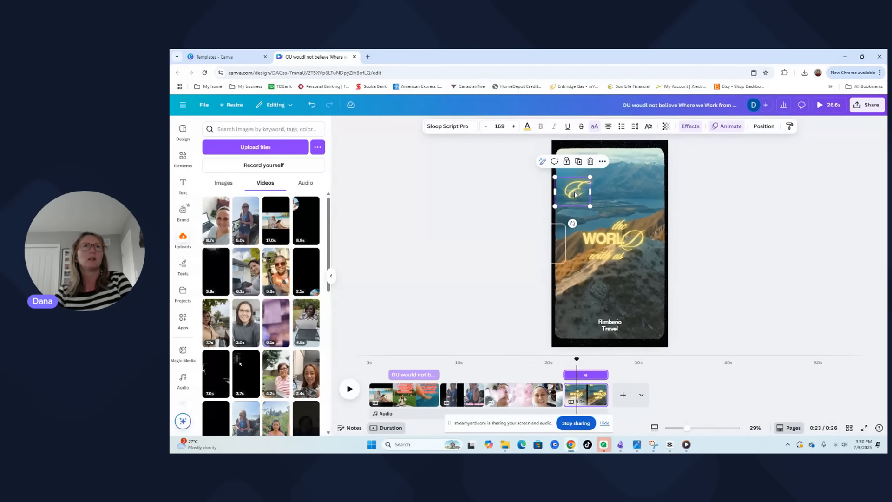
Move the "WORL" text up to the heading area and replace its wording with "This is out office ..."
left_click(609, 241)
left_click_drag(609, 241, 608, 195)
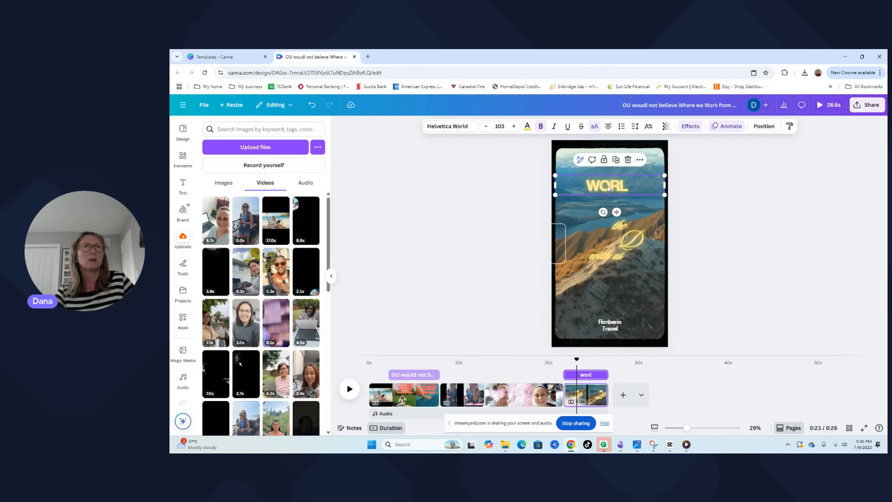
double_click(608, 186)
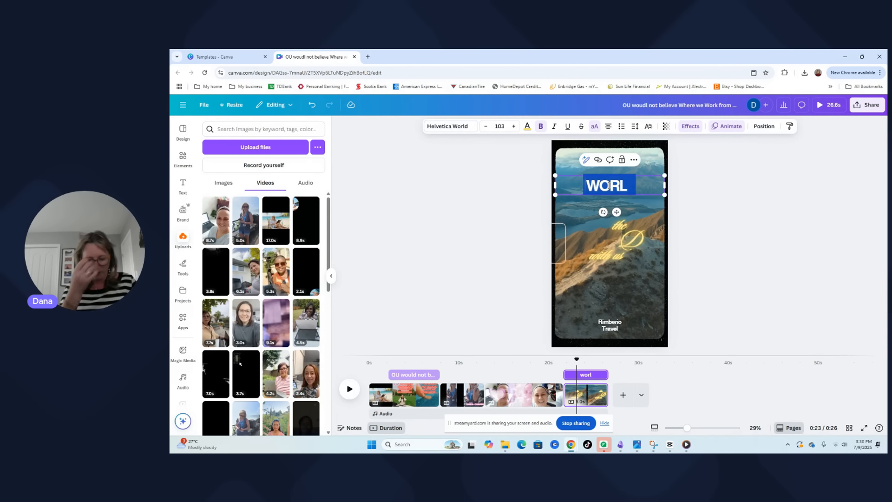
key("BackSpace")
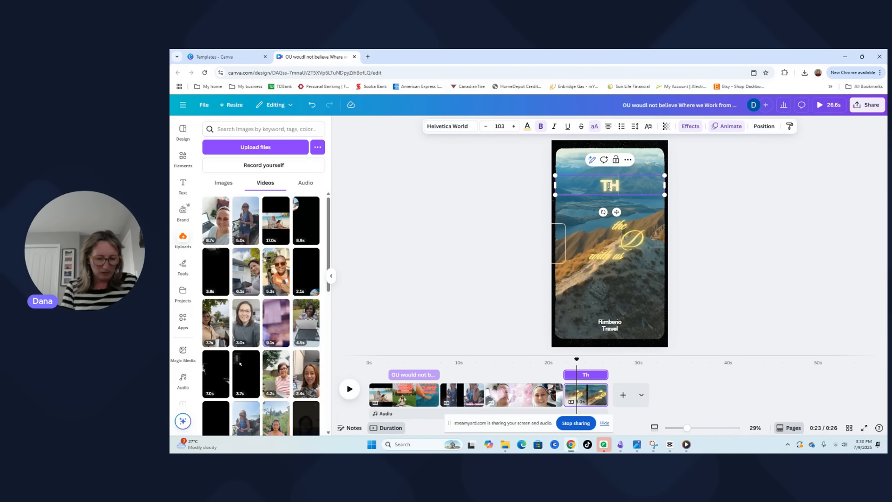
type("is out off!")
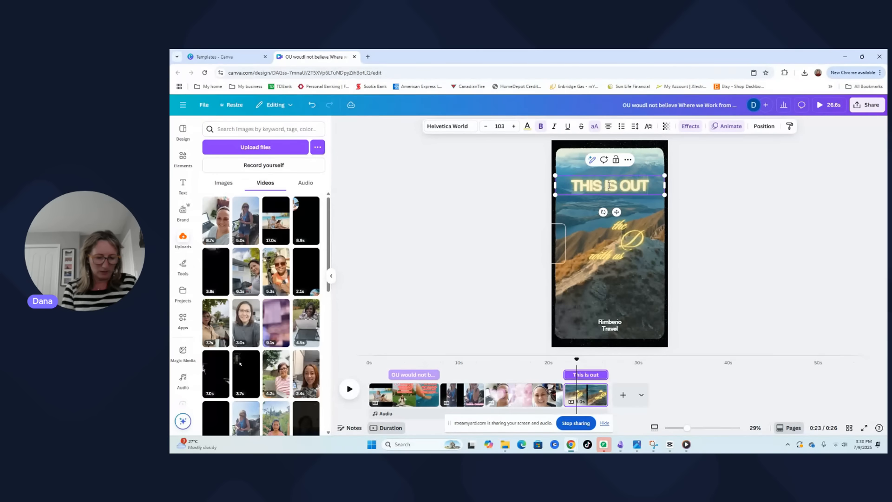
type("ce")
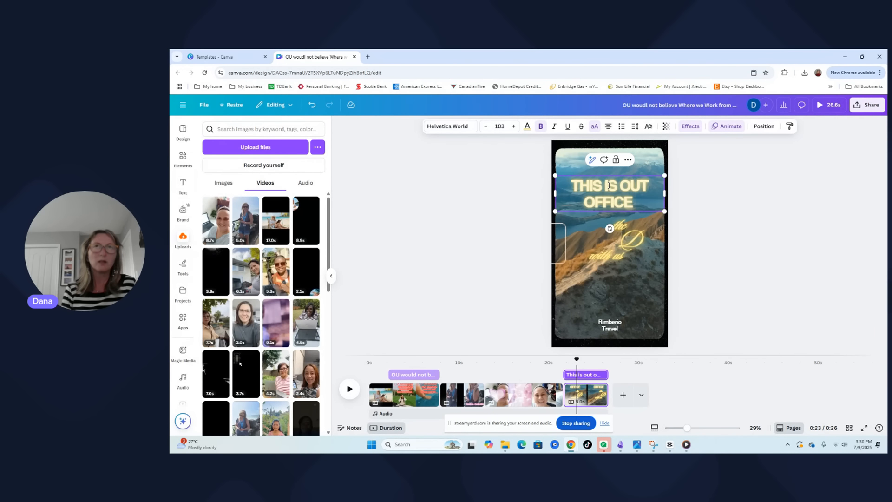
type(" ...")
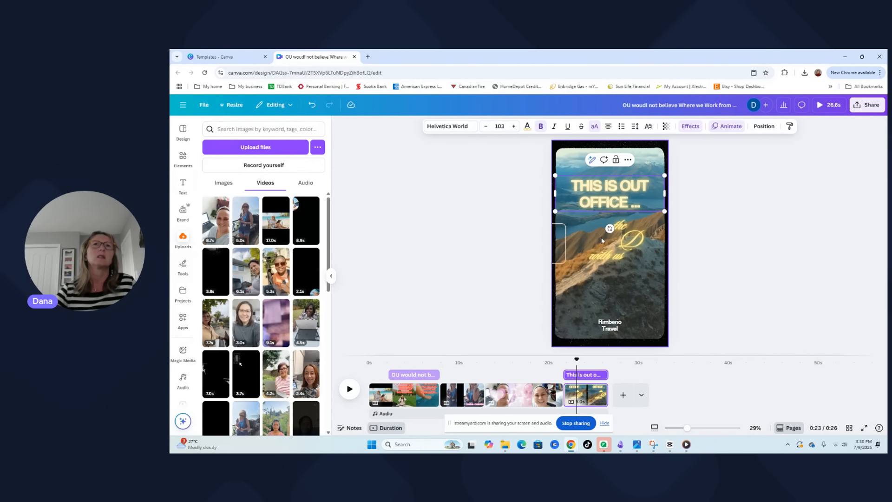
Delete the remaining "the D with us" script text and the "Rimberio Travel" text from the last page
left_click(621, 226)
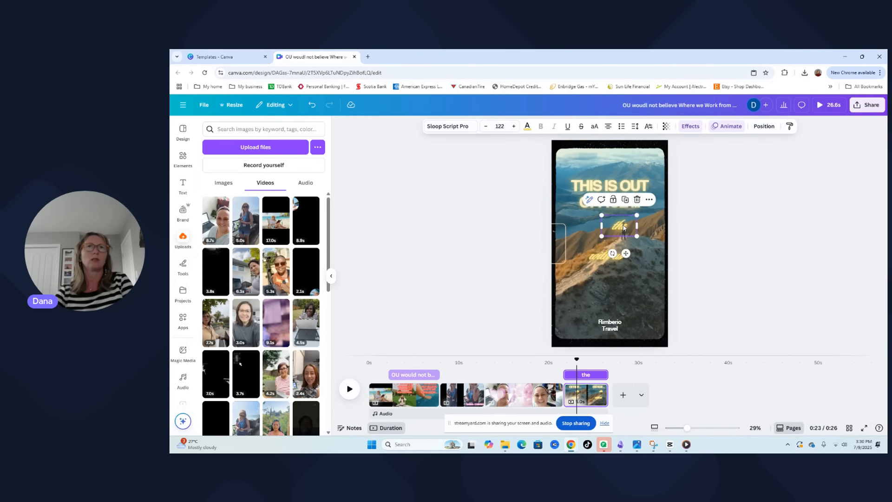
key("Delete")
left_click(611, 326)
key("Delete")
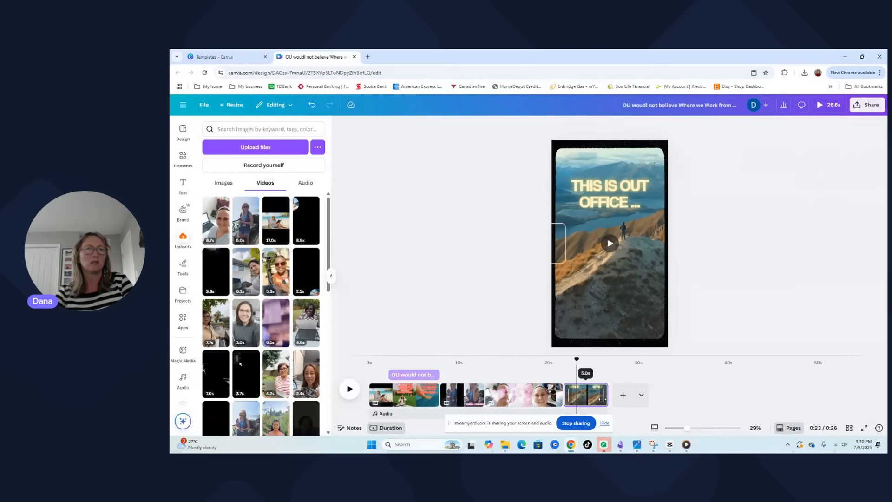
Shorten the last page to 2.9 s and preview the reel from the beginning into the third page
left_click_drag(606, 396, 588, 396)
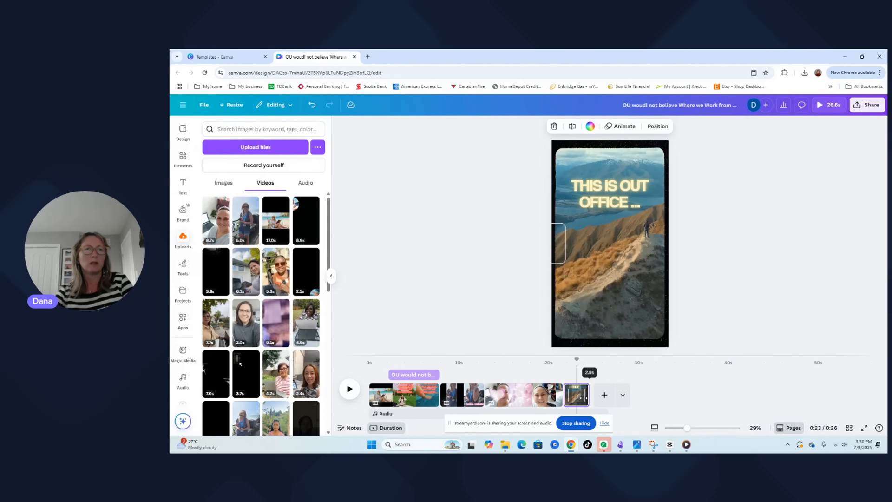
left_click(350, 389)
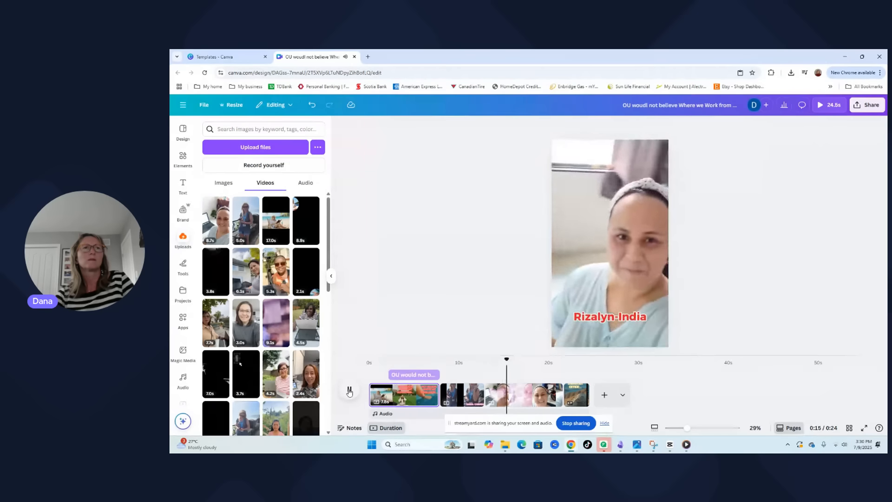
left_click(349, 392)
Add the recently used "Upbeat Corporate" music track to the timeline, starting near the end of the first page
scroll(184, 278, "down", 1)
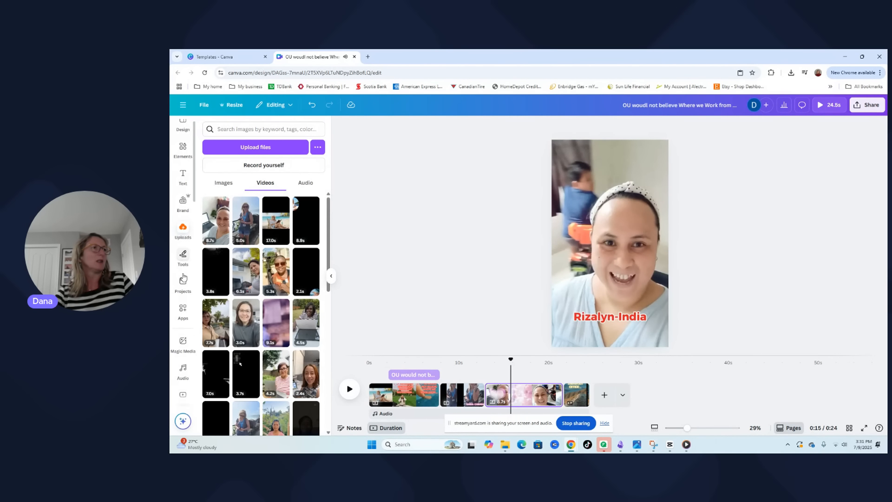
scroll(183, 274, "down", 3)
left_click(183, 260)
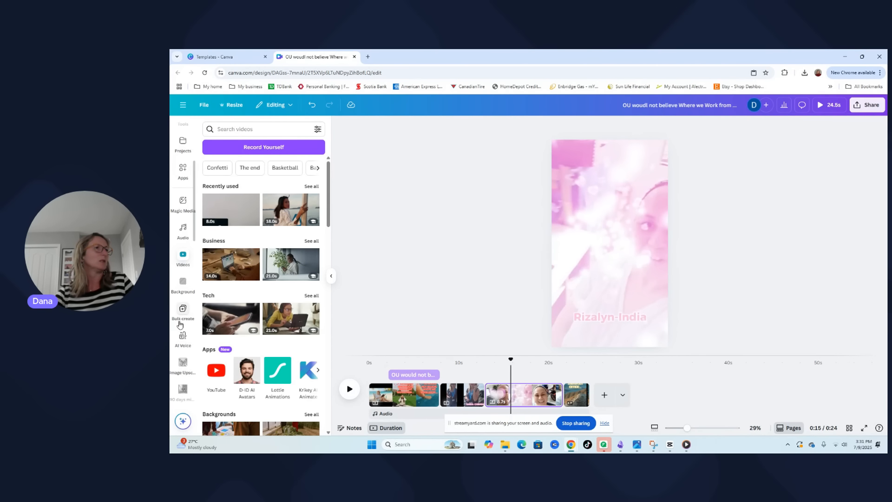
scroll(181, 323, "down", 4)
scroll(183, 324, "up", 3)
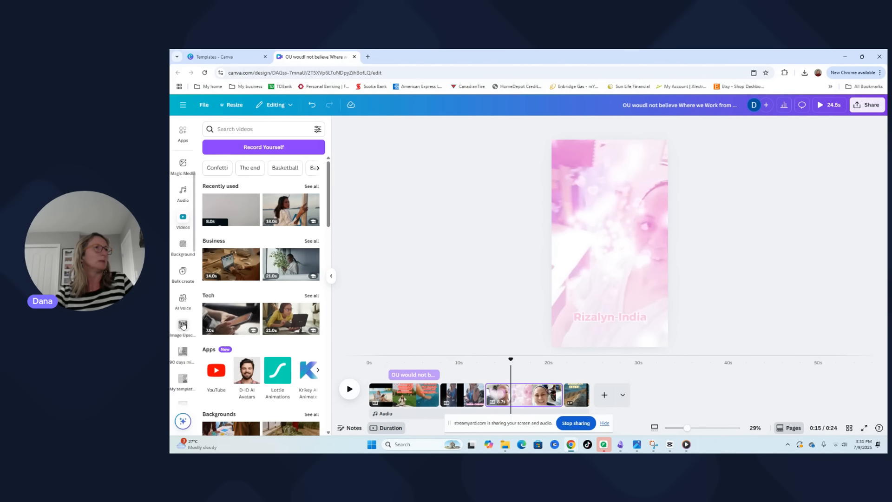
scroll(183, 325, "up", 1)
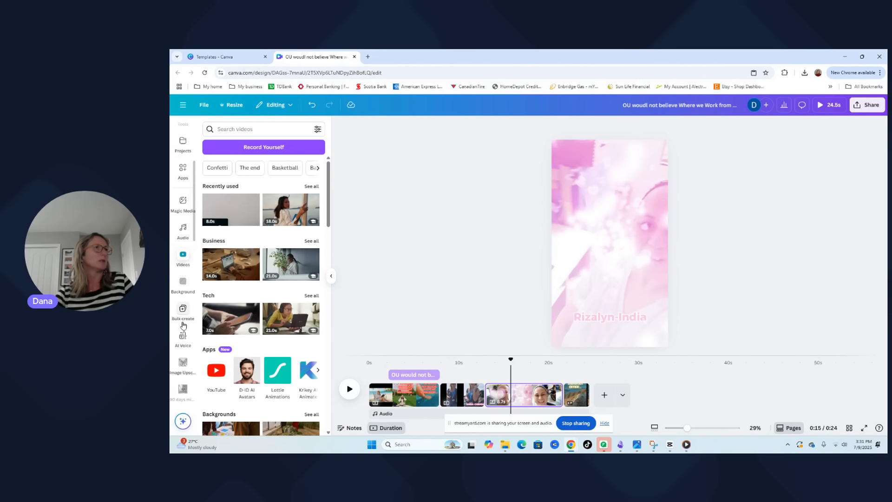
left_click(184, 231)
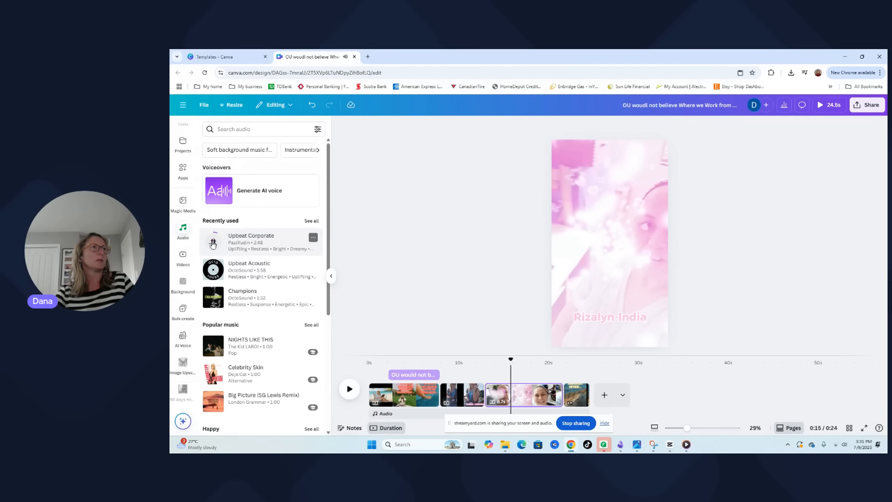
left_click_drag(251, 243, 436, 412)
left_click(469, 411)
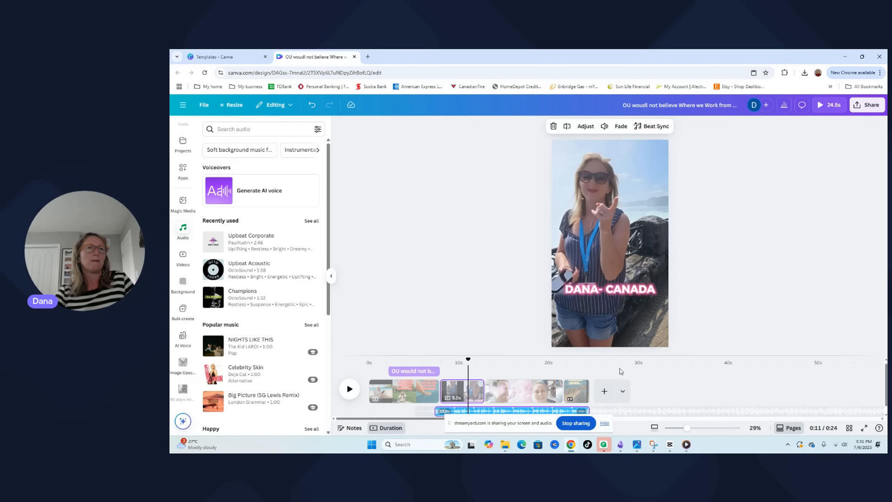
Play the reel from the start of the music track into the second page to check the sound balance
left_click(524, 390)
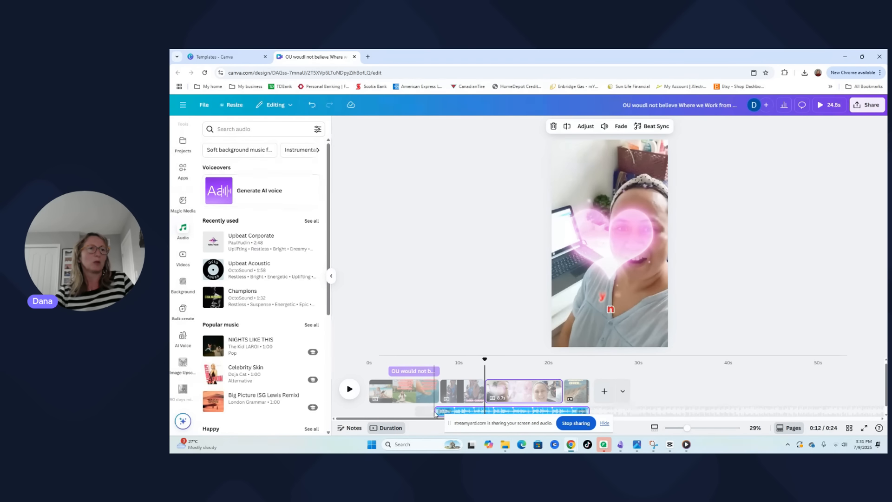
left_click_drag(439, 411, 436, 412)
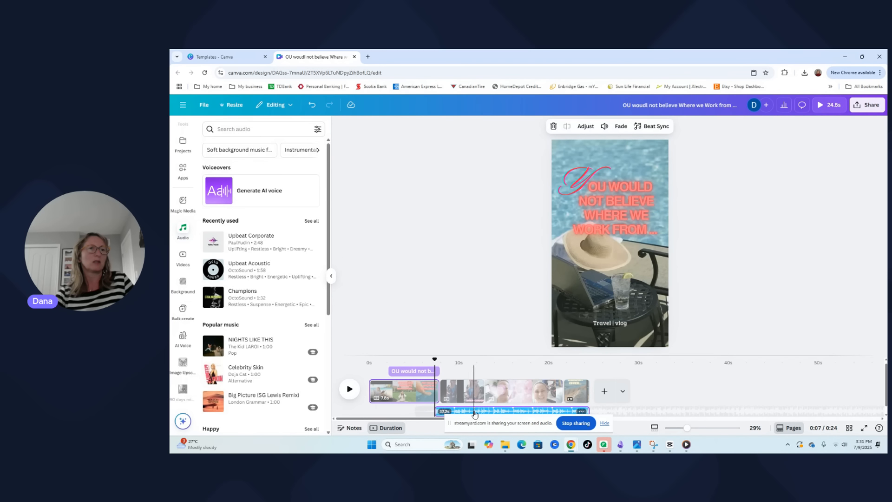
left_click(482, 413)
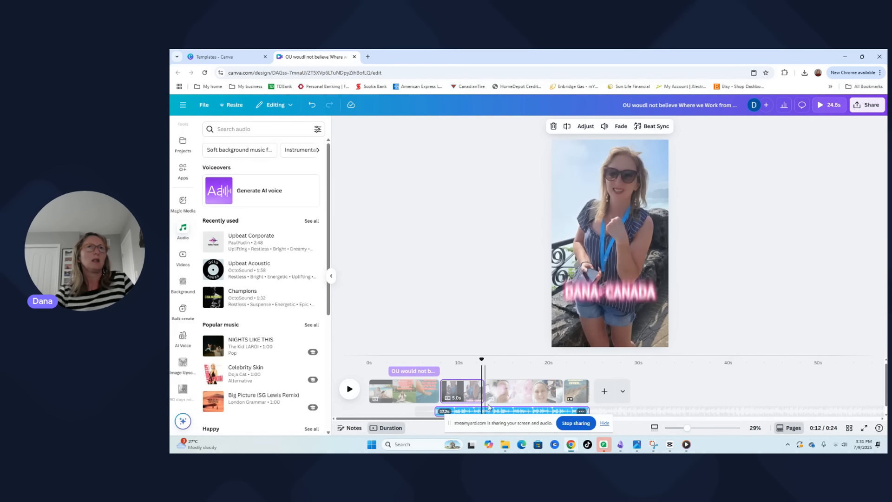
left_click(461, 412)
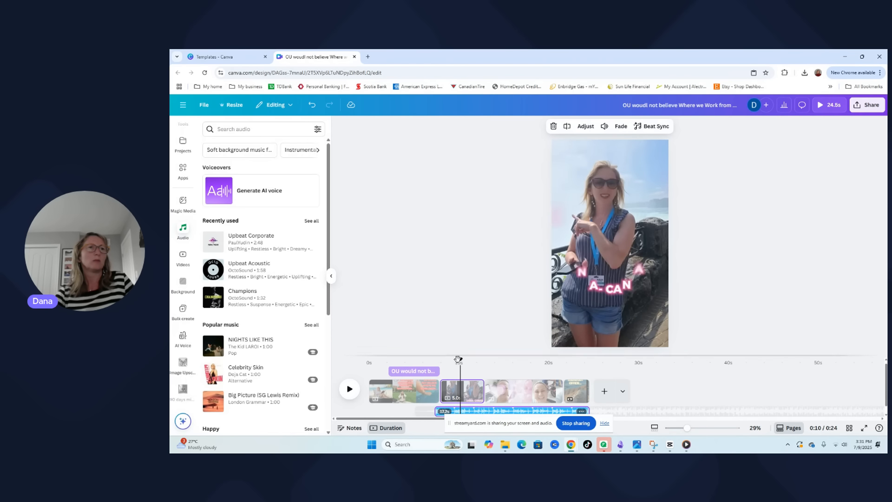
left_click_drag(460, 359, 436, 370)
left_click(349, 389)
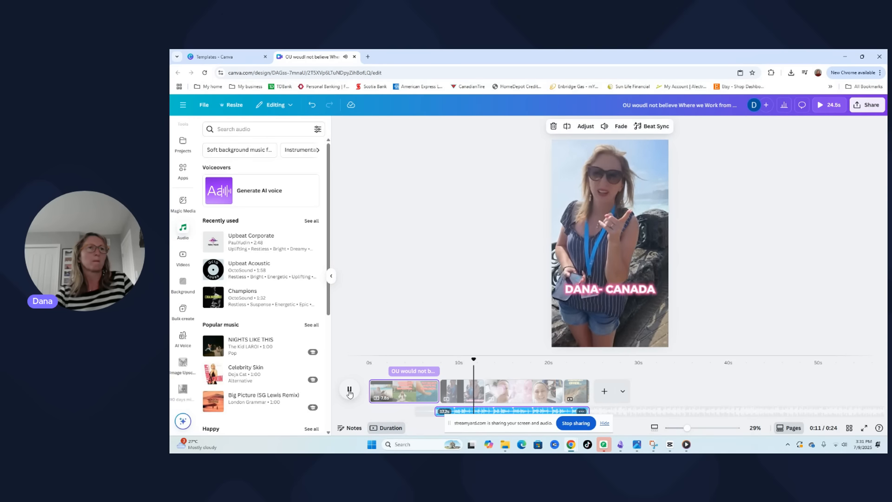
left_click(350, 393)
Lower the volume of the "Upbeat Corporate" music track to 59
left_click(462, 405)
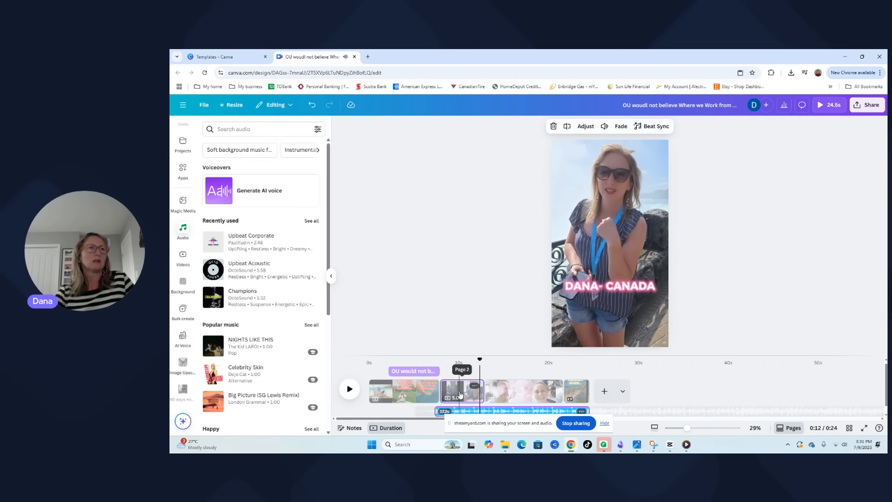
left_click(462, 412)
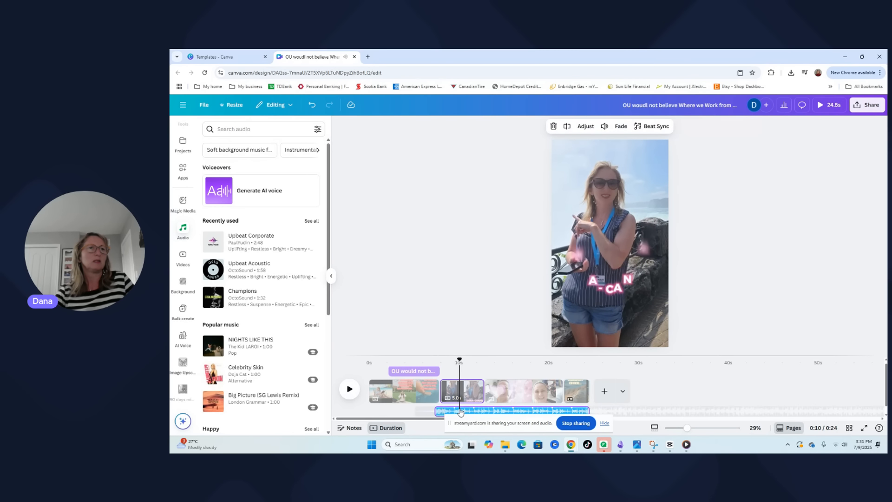
left_click(605, 130)
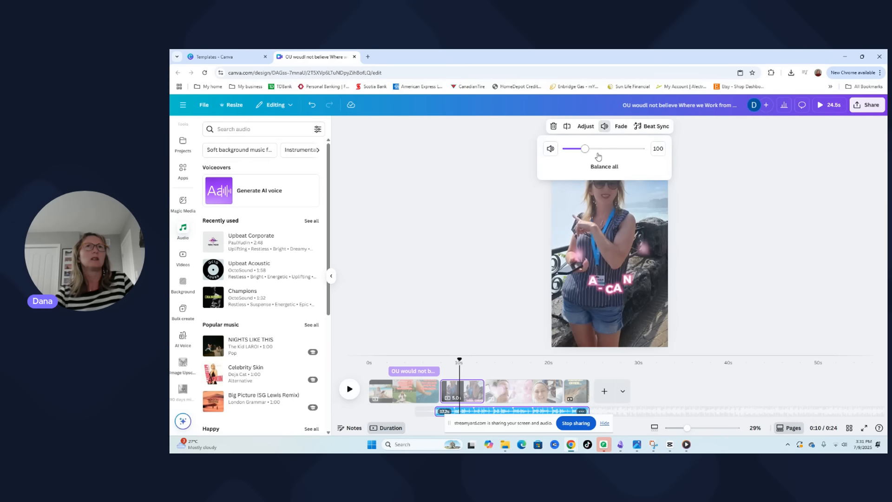
mouse_move(585, 149)
left_mouse_down()
mouse_move(607, 149)
mouse_move(574, 150)
left_mouse_up()
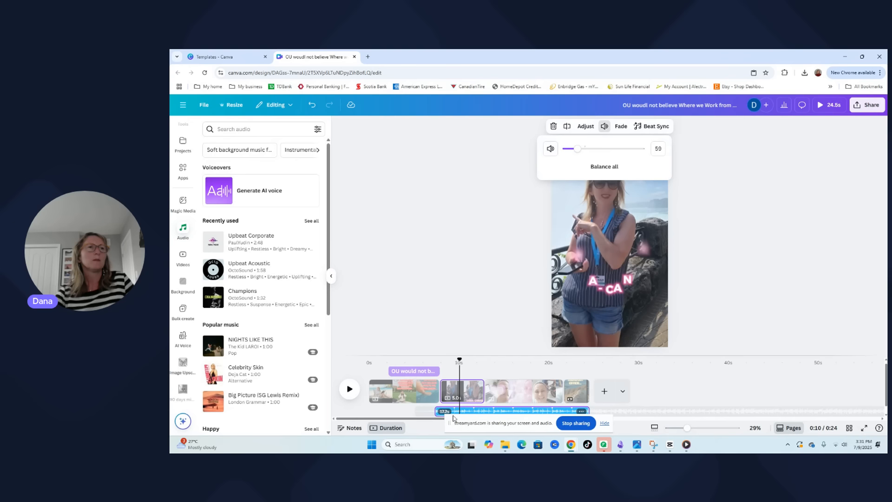
Play the reel from the second page into the third page to check the music level against the clips
left_click(476, 392)
left_click(470, 393)
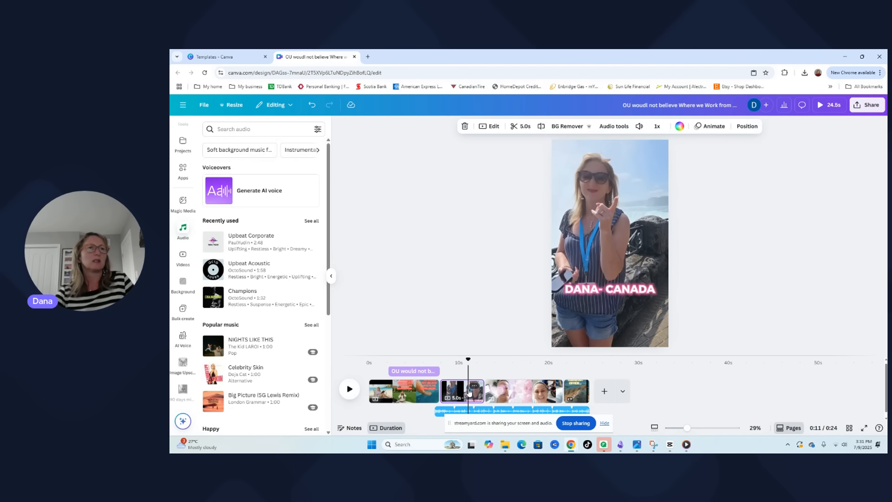
left_click(472, 411)
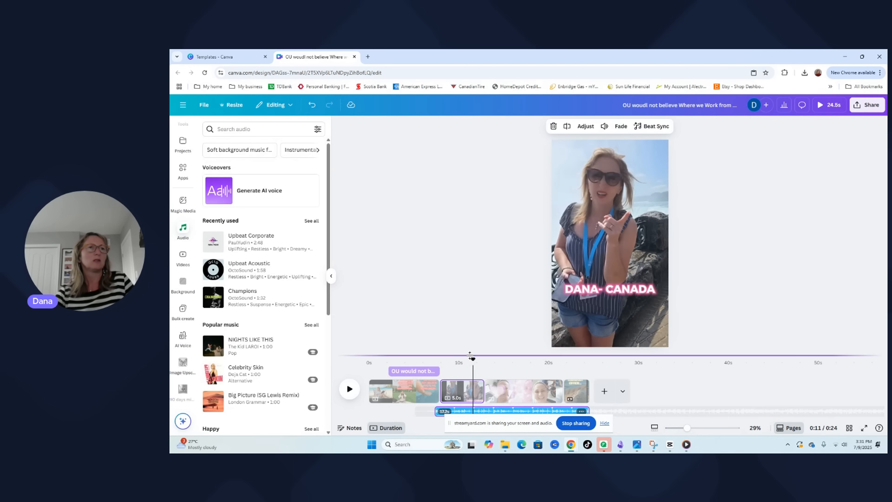
left_click(350, 390)
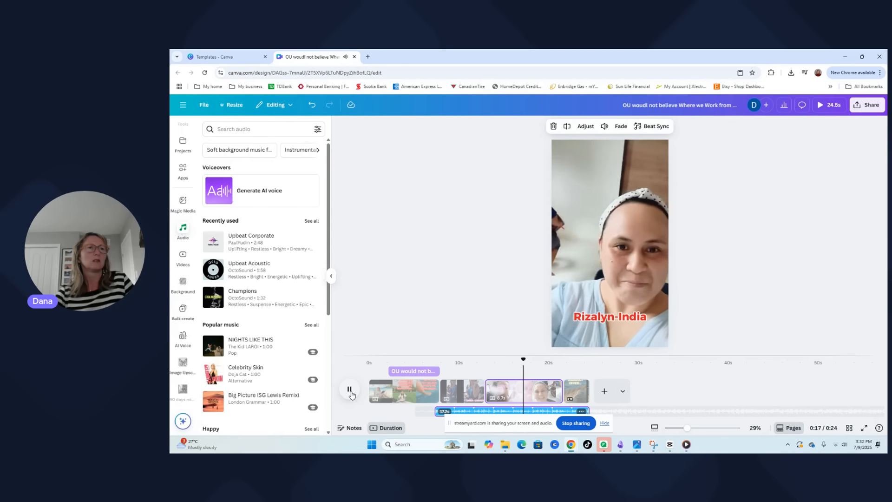
left_click(351, 392)
Lower the volume of the "Upbeat Corporate" music track to 45 and play the reel through to the end
left_click(461, 410)
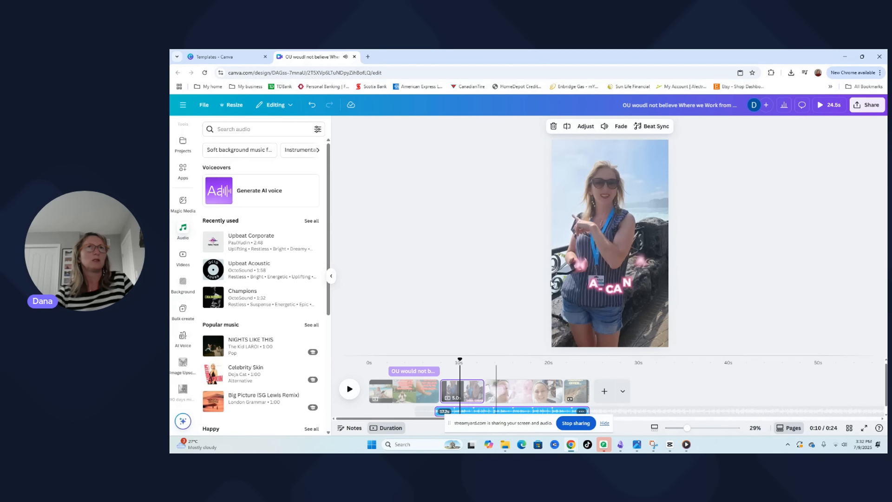
left_click(604, 126)
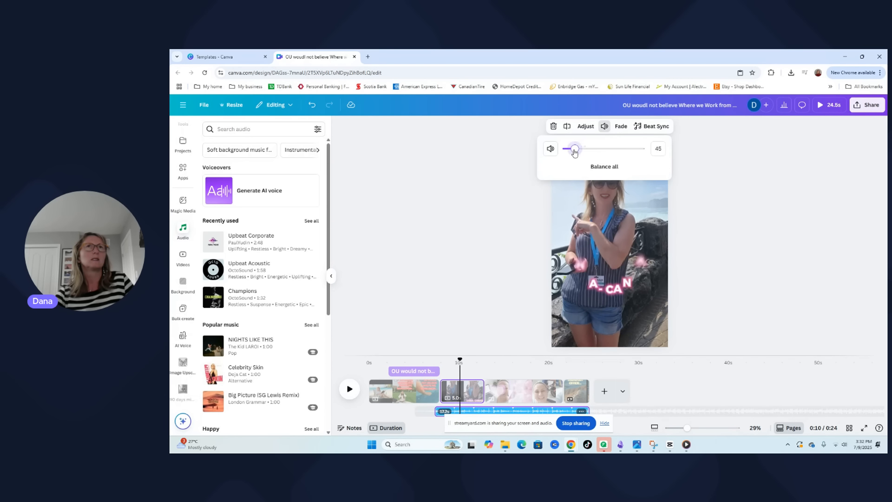
left_click(350, 390)
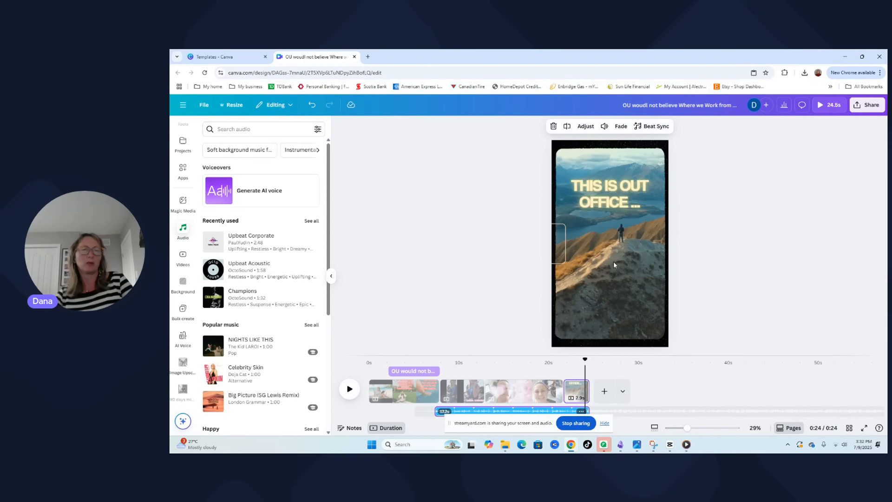
Download pages 1-4 of the design as a 1080p MP4 video
left_click(870, 107)
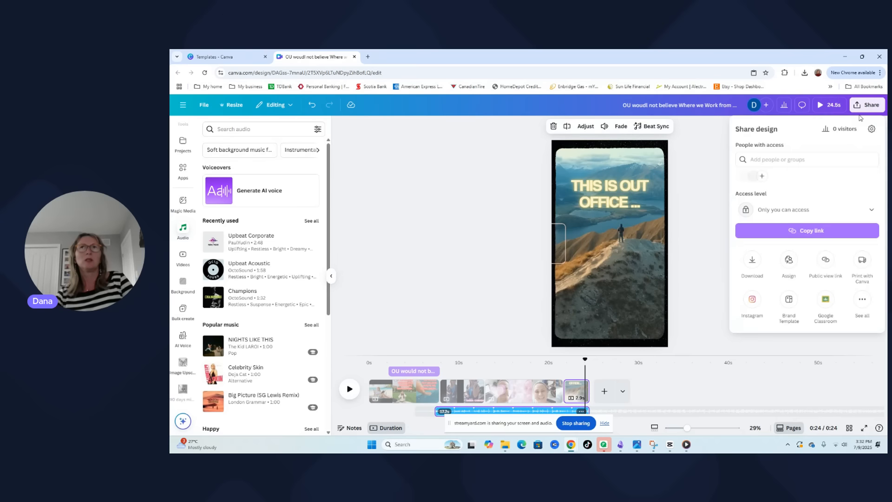
left_click(751, 263)
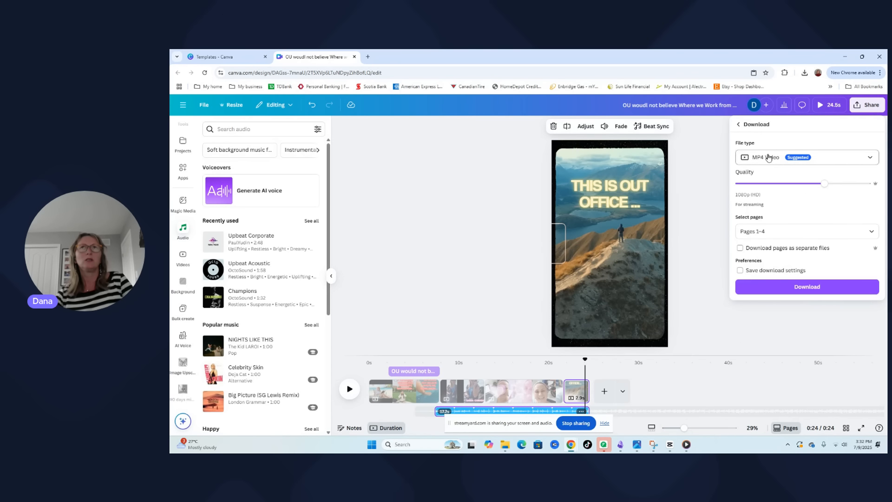
left_click(804, 288)
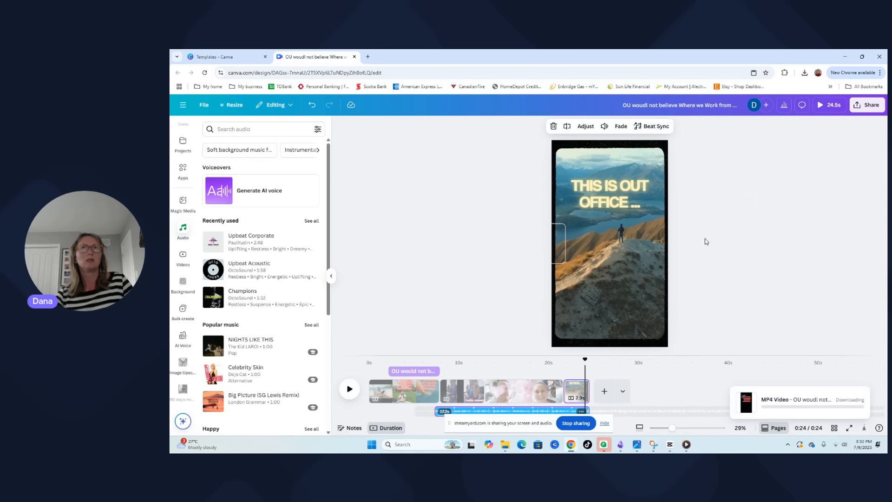